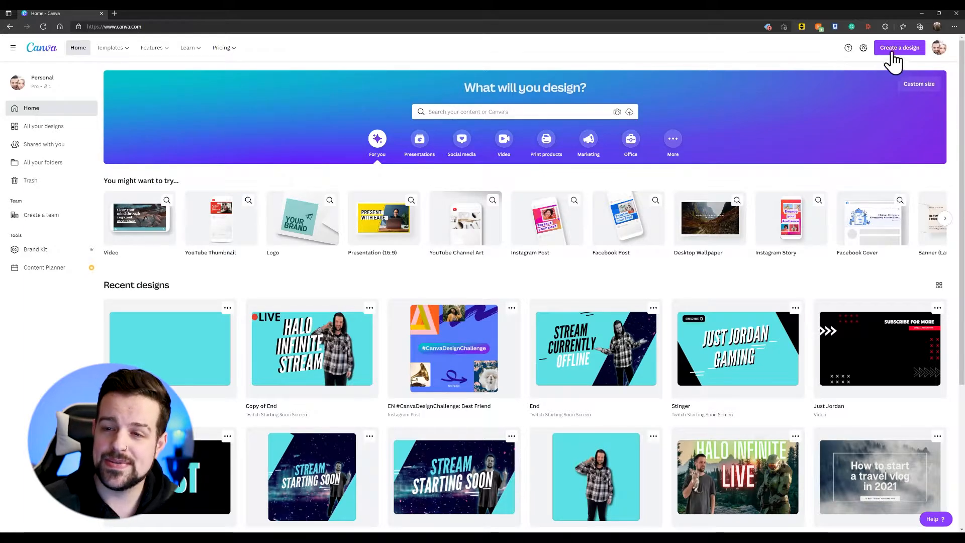
Step: Create a blank YouTube Thumbnail design and set its background colour to black
{"action": "left_click", "coordinate": [895, 54]}
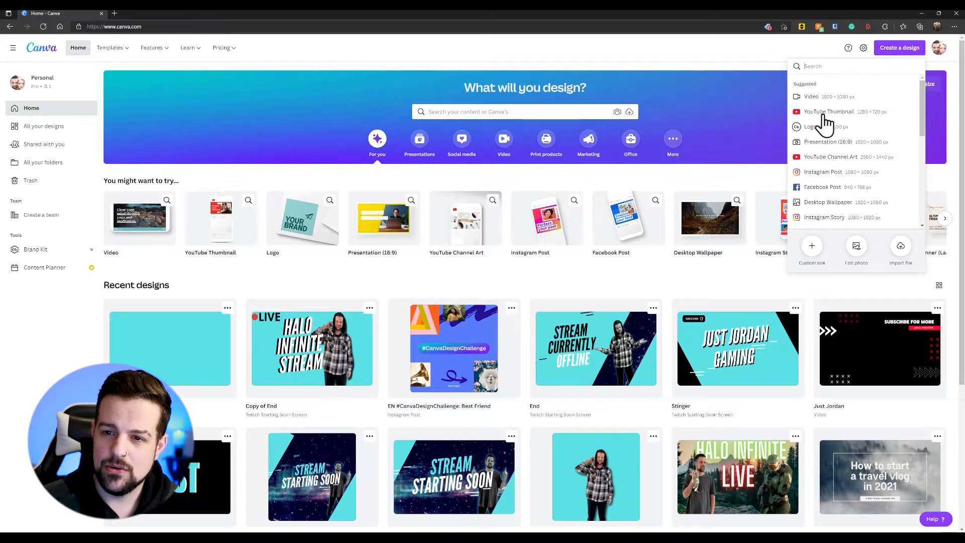
{"action": "left_click", "coordinate": [832, 114]}
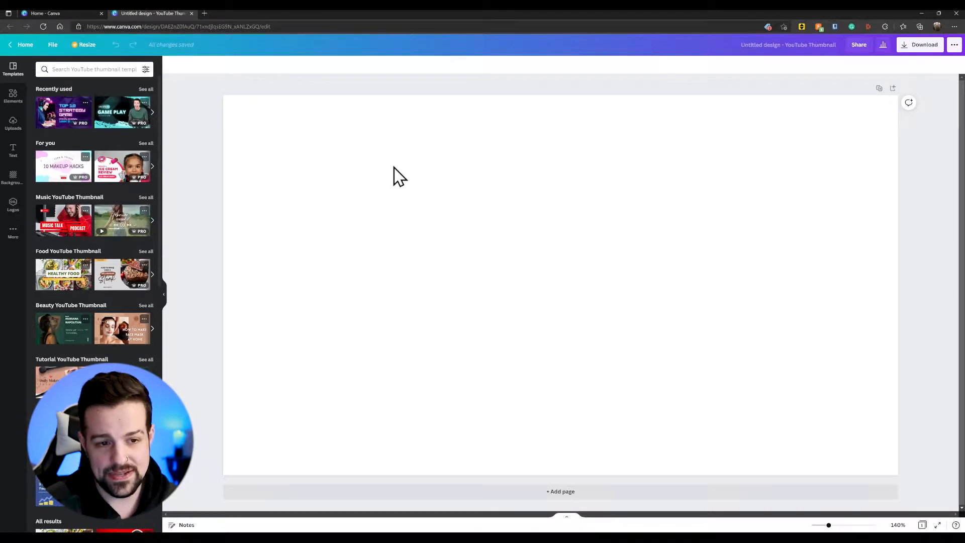
{"action": "left_click", "coordinate": [588, 234]}
{"action": "left_click", "coordinate": [172, 65]}
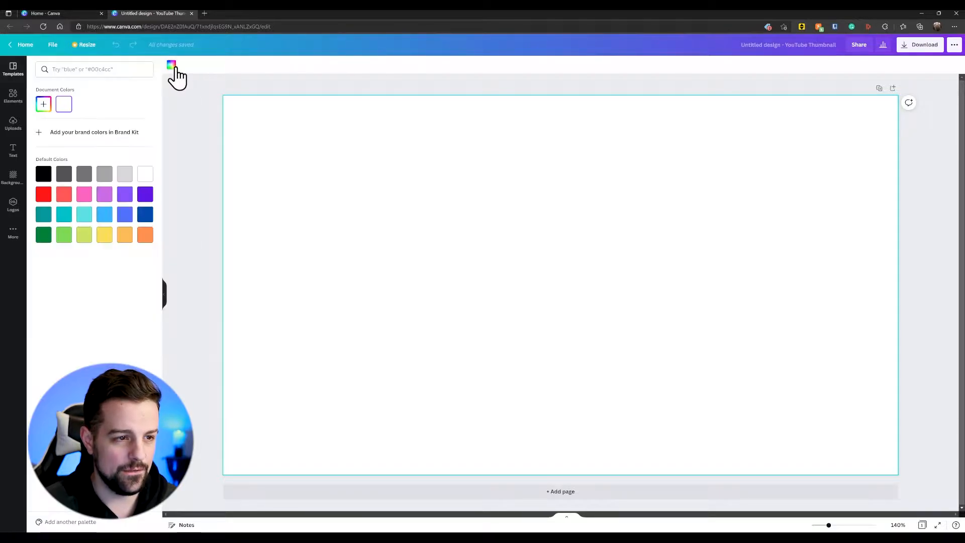
{"action": "left_click", "coordinate": [84, 215]}
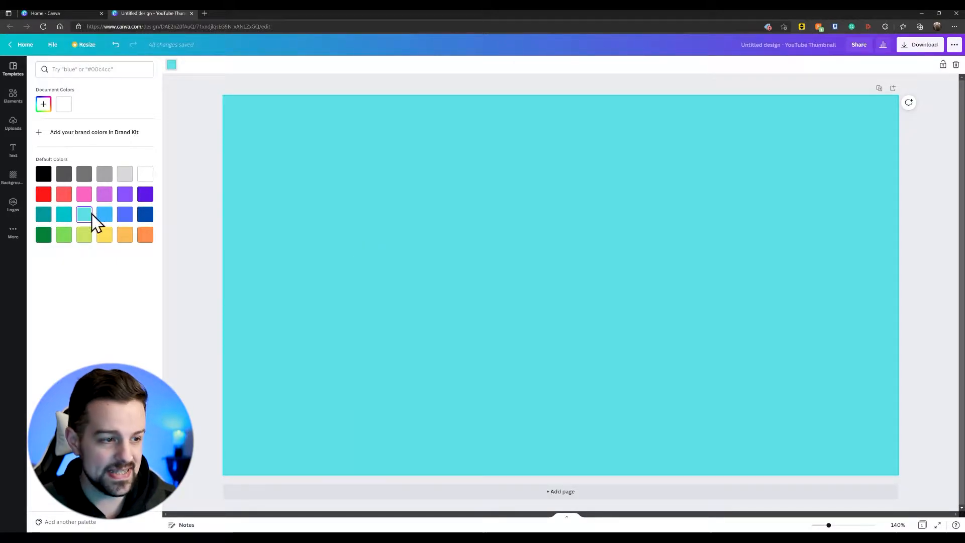
{"action": "left_click", "coordinate": [41, 175]}
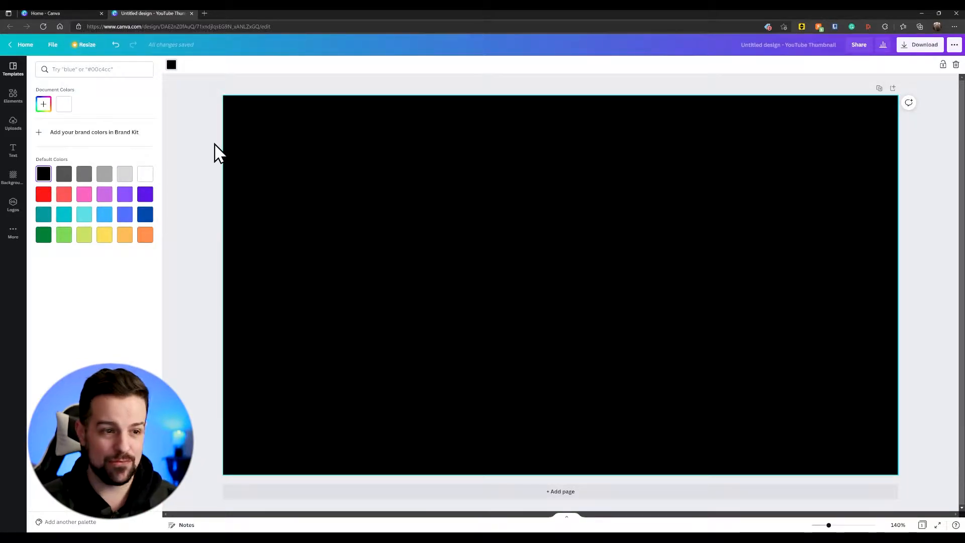
Step: Add the uploaded photo of the man holding a camera and enlarge it to nearly full page height on the page's left half
{"action": "left_click", "coordinate": [11, 124]}
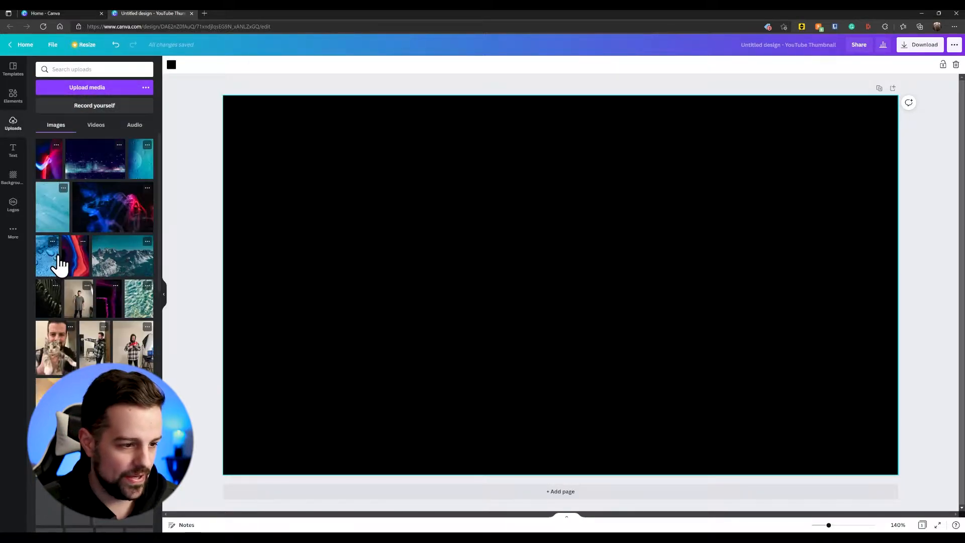
{"action": "left_click", "coordinate": [78, 297]}
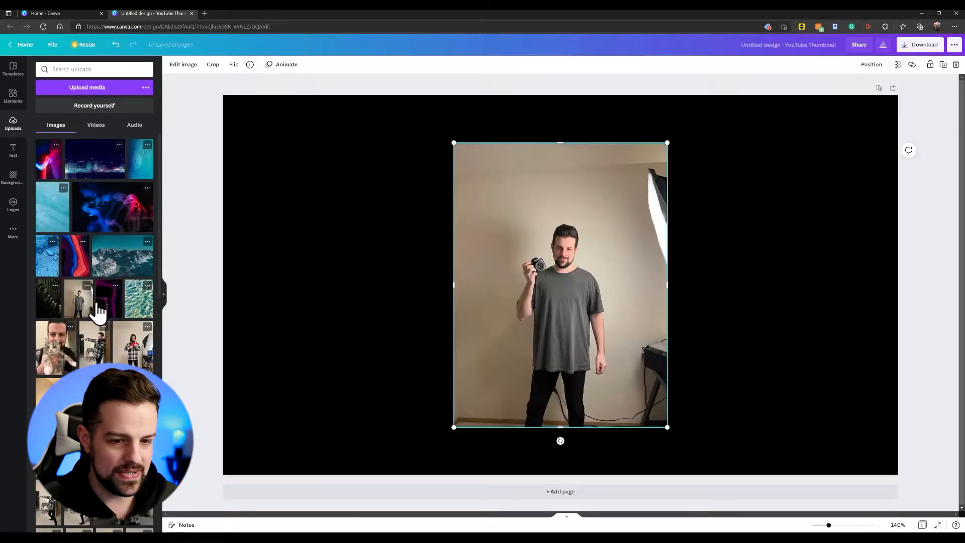
{"action": "left_click_drag", "start_coordinate": [625, 307], "coordinate": [414, 263]}
{"action": "left_click_drag", "start_coordinate": [457, 385], "coordinate": [532, 470]}
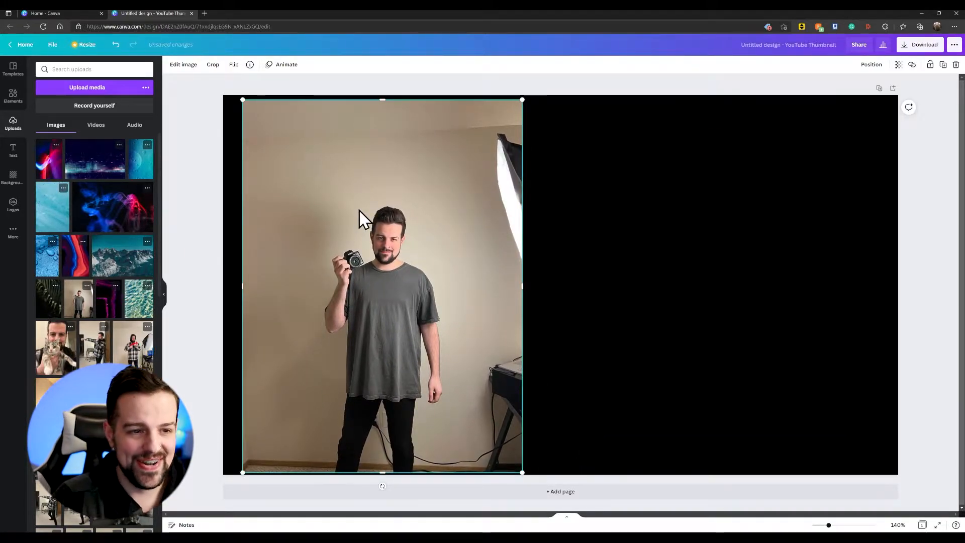
Step: Remove the photo's background and enlarge the cutout so its legs reach the page's lower edge
{"action": "left_click", "coordinate": [186, 65]}
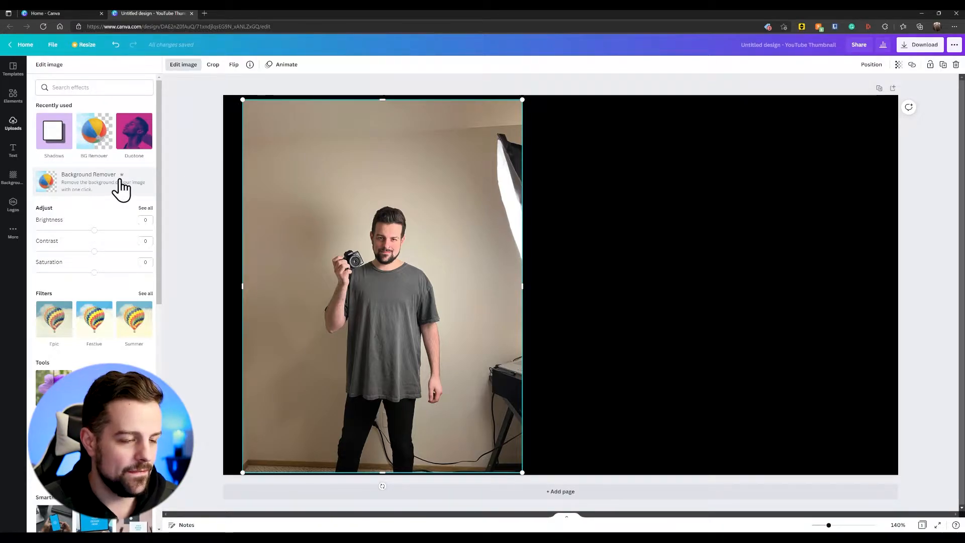
{"action": "left_click", "coordinate": [95, 186]}
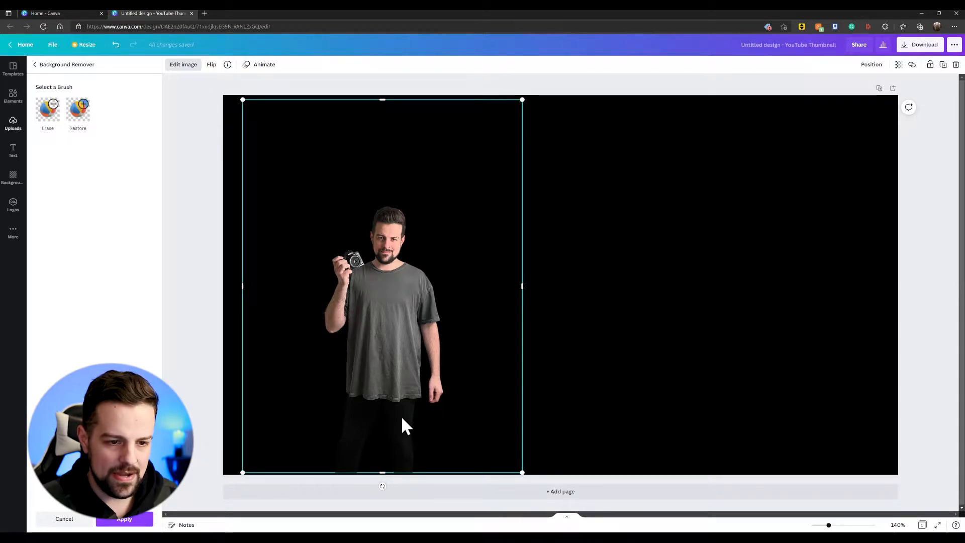
{"action": "left_click_drag", "start_coordinate": [399, 371], "coordinate": [397, 316]}
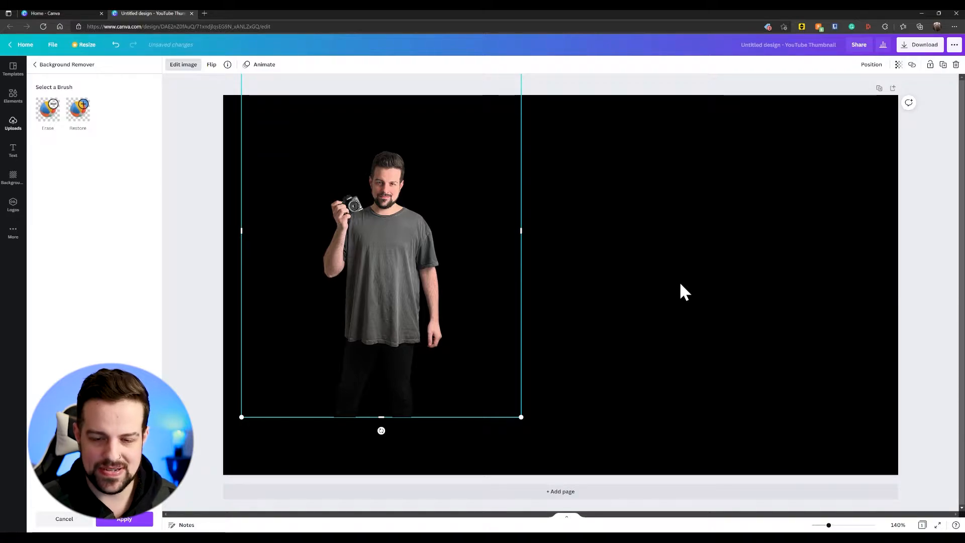
{"action": "left_click_drag", "start_coordinate": [521, 417], "coordinate": [565, 470]}
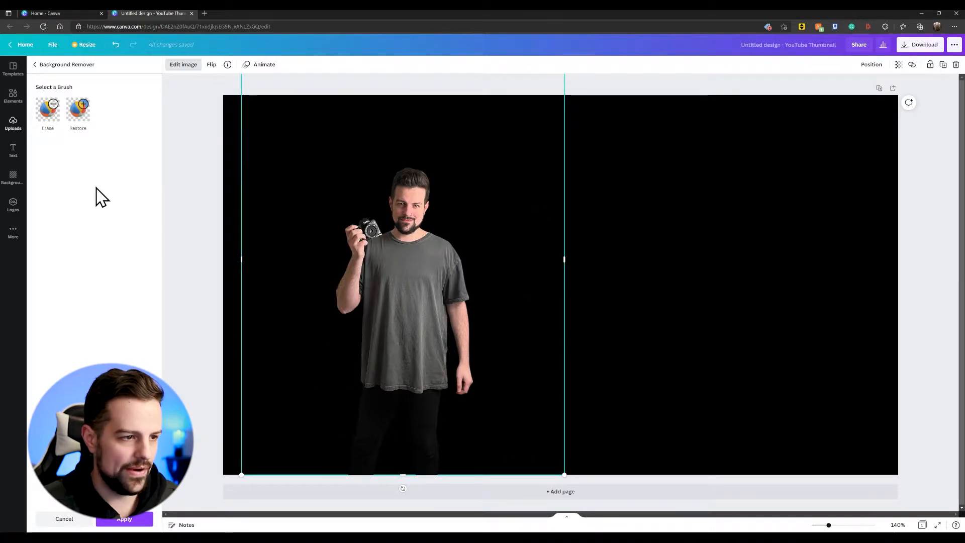
Step: Add a square shape over the man, stretch it beyond the page height and rotate it into a slanted panel
{"action": "left_click", "coordinate": [20, 105]}
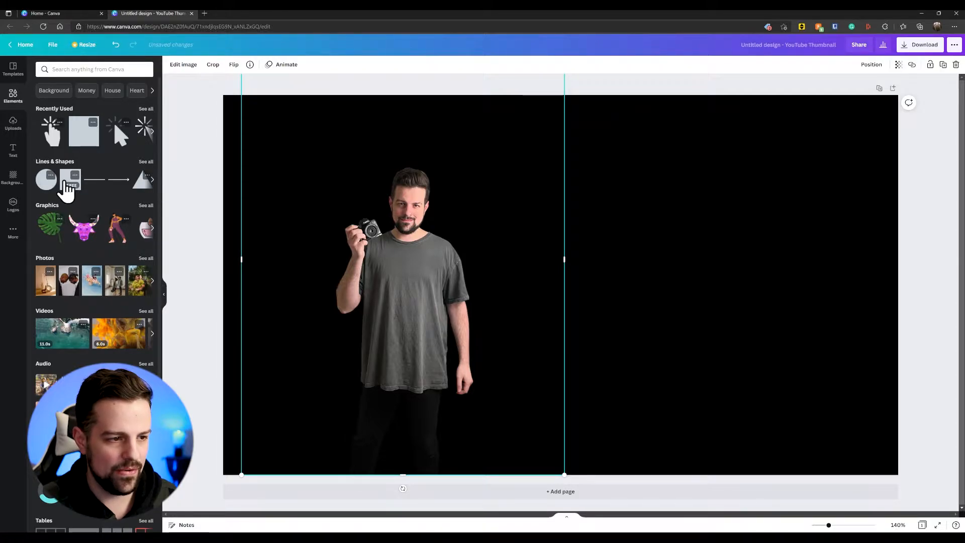
{"action": "left_click", "coordinate": [67, 191]}
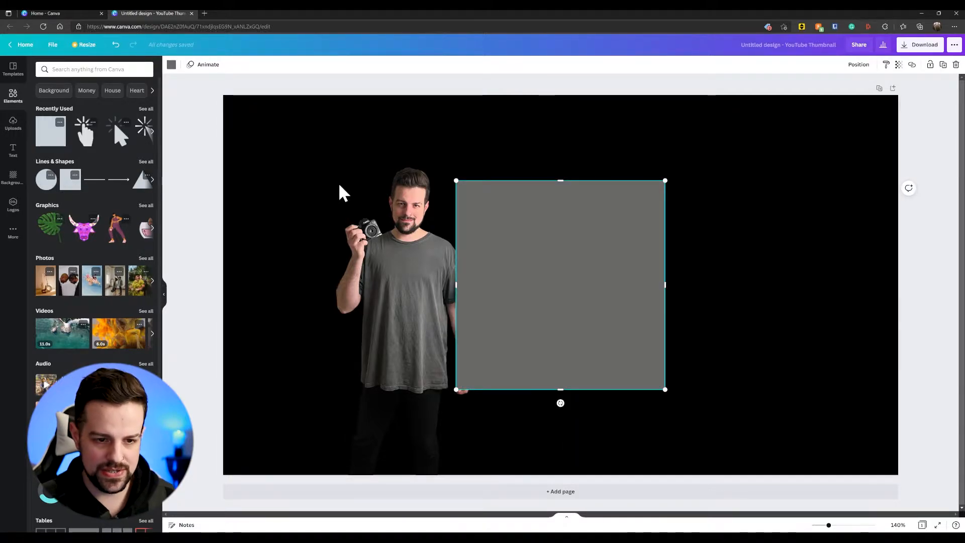
{"action": "left_click_drag", "start_coordinate": [604, 272], "coordinate": [471, 197]}
{"action": "left_click_drag", "start_coordinate": [405, 302], "coordinate": [387, 486]}
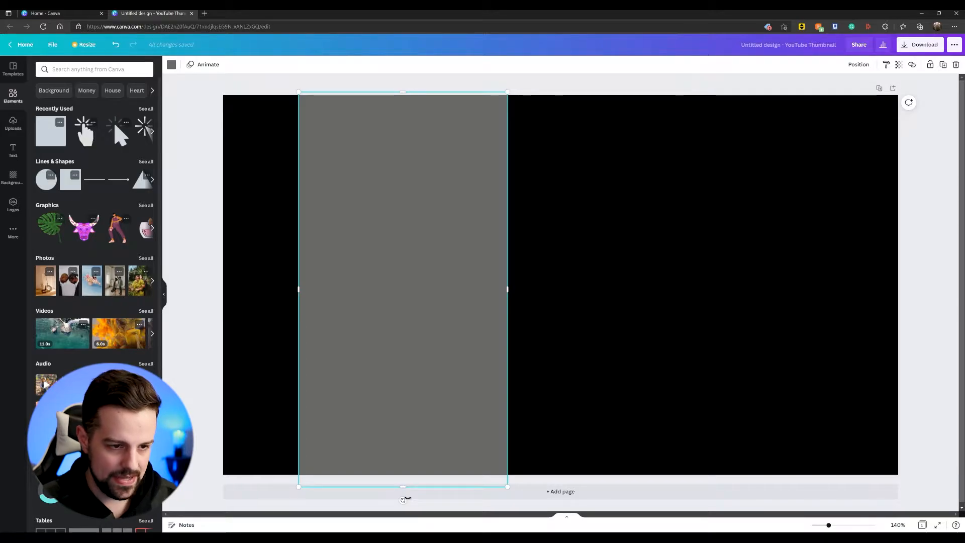
{"action": "left_click_drag", "start_coordinate": [401, 499], "coordinate": [360, 493]}
{"action": "left_click_drag", "start_coordinate": [445, 240], "coordinate": [410, 256]}
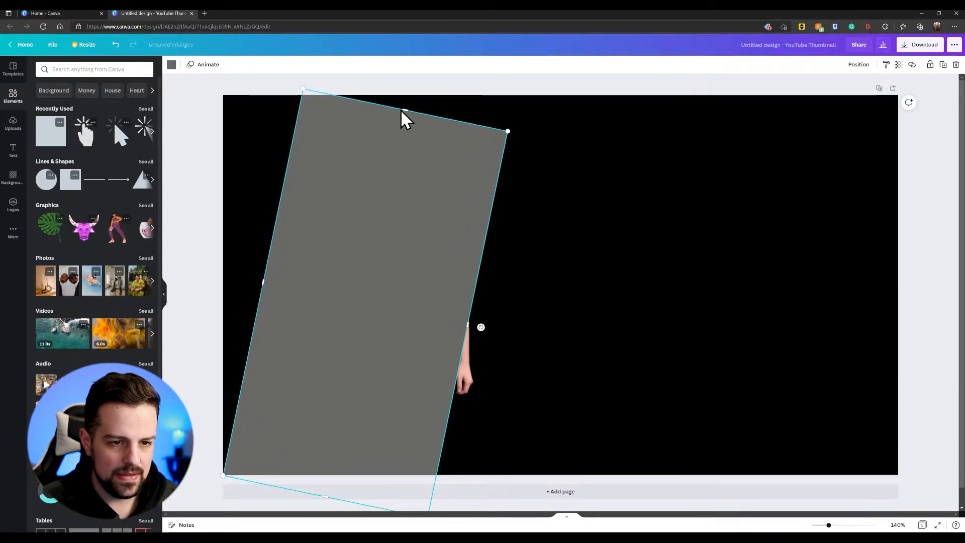
{"action": "left_click_drag", "start_coordinate": [405, 101], "coordinate": [422, 55]}
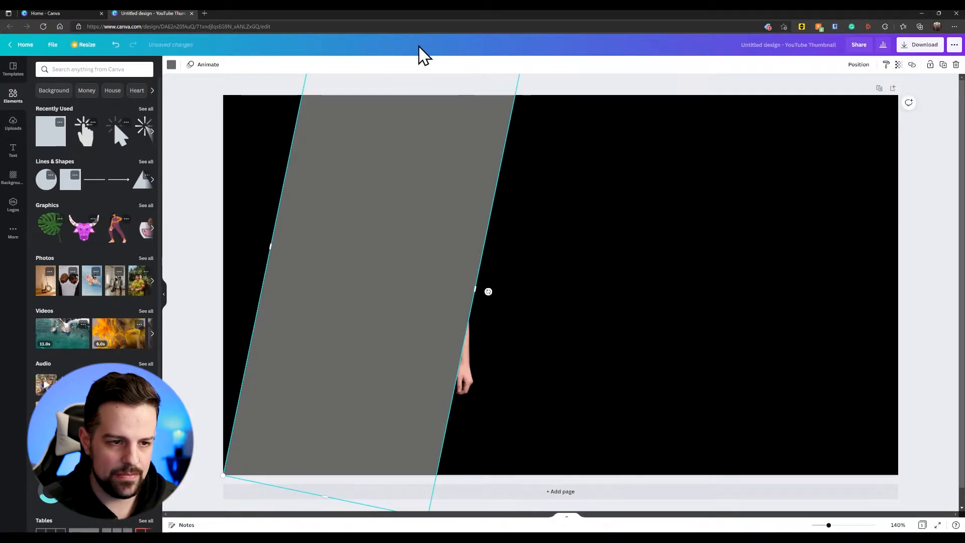
Step: Recolour the slanted panel light turquoise and send it backward behind the man's cutout
{"action": "left_click", "coordinate": [172, 65]}
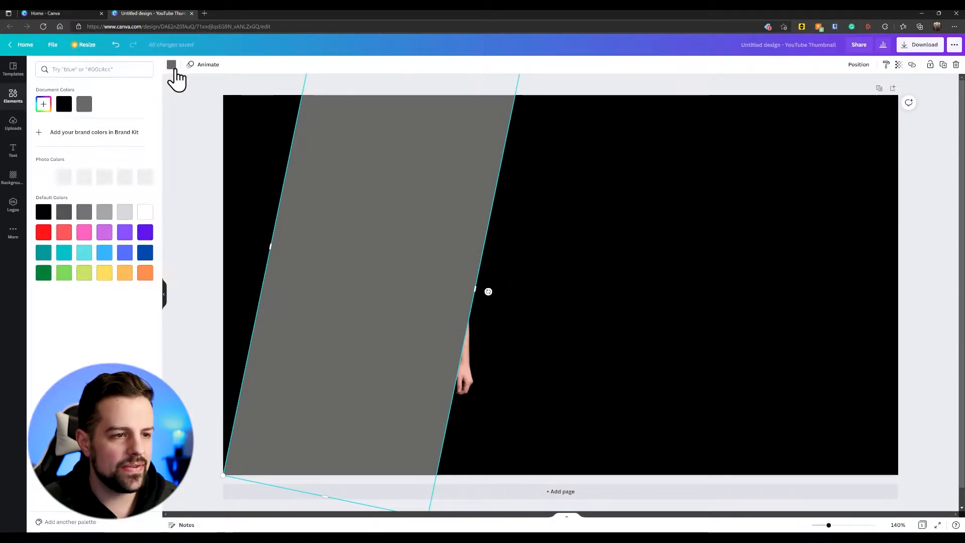
{"action": "left_click", "coordinate": [84, 254]}
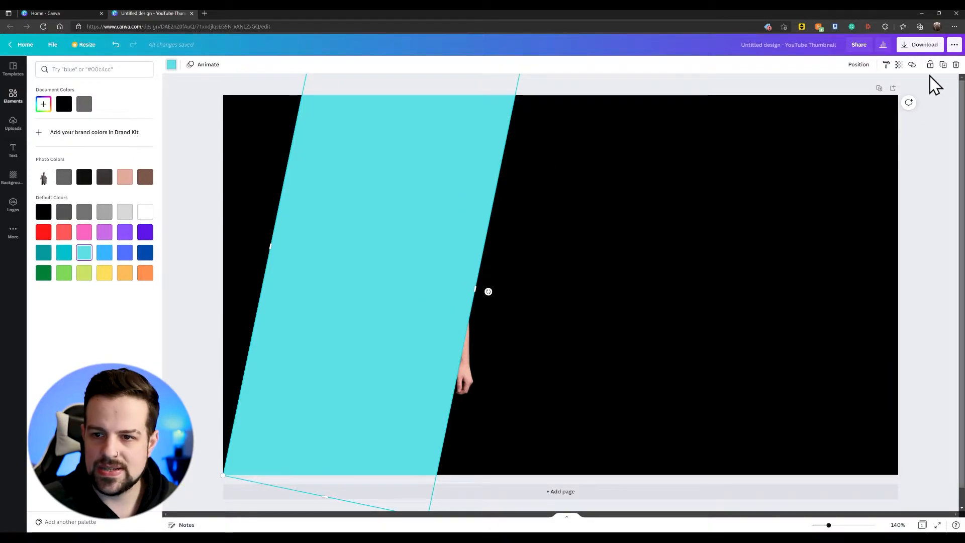
{"action": "left_click", "coordinate": [862, 70]}
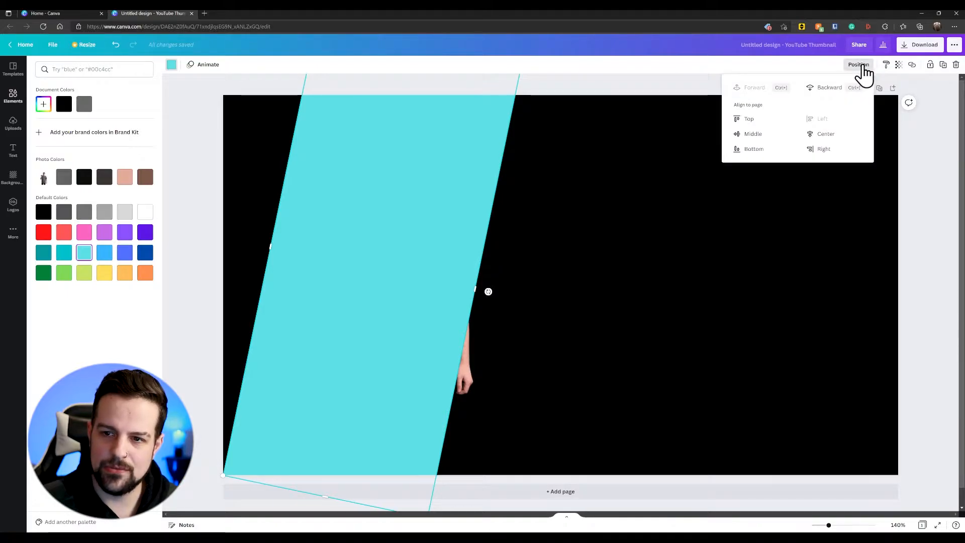
{"action": "left_click", "coordinate": [829, 89]}
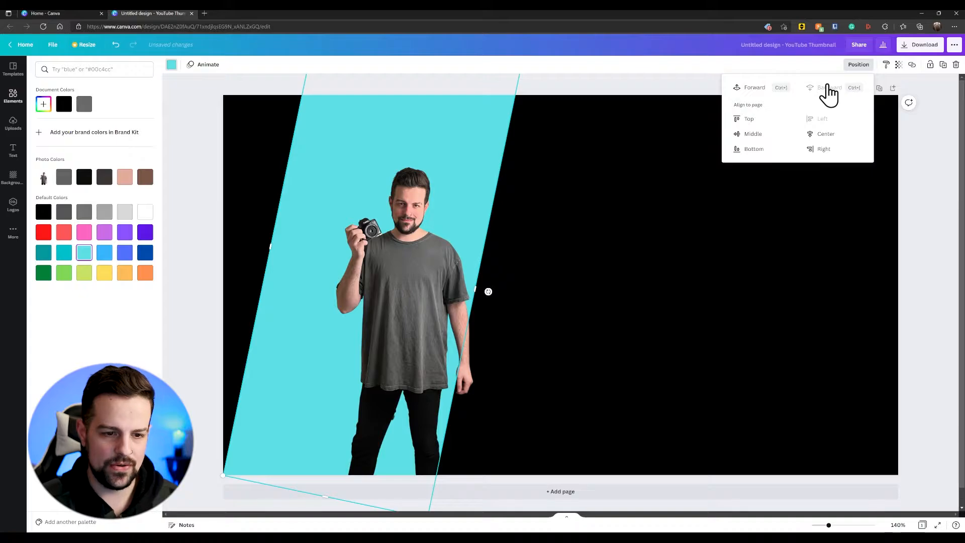
Step: Enlarge the man's cutout and centre it on the turquoise panel with the head just below the page's upper edge
{"action": "left_click", "coordinate": [421, 287]}
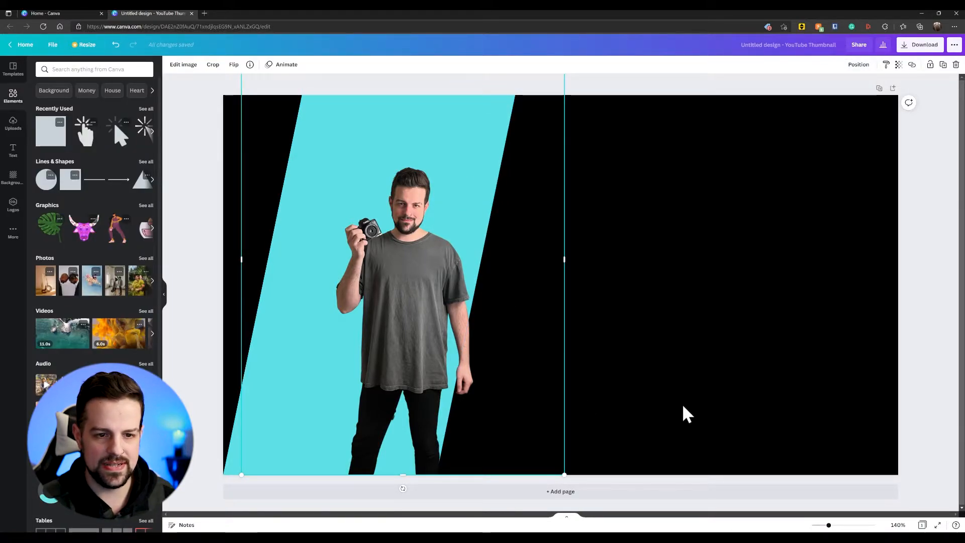
{"action": "left_click_drag", "start_coordinate": [564, 474], "coordinate": [828, 524]}
{"action": "left_click_drag", "start_coordinate": [473, 384], "coordinate": [393, 281]}
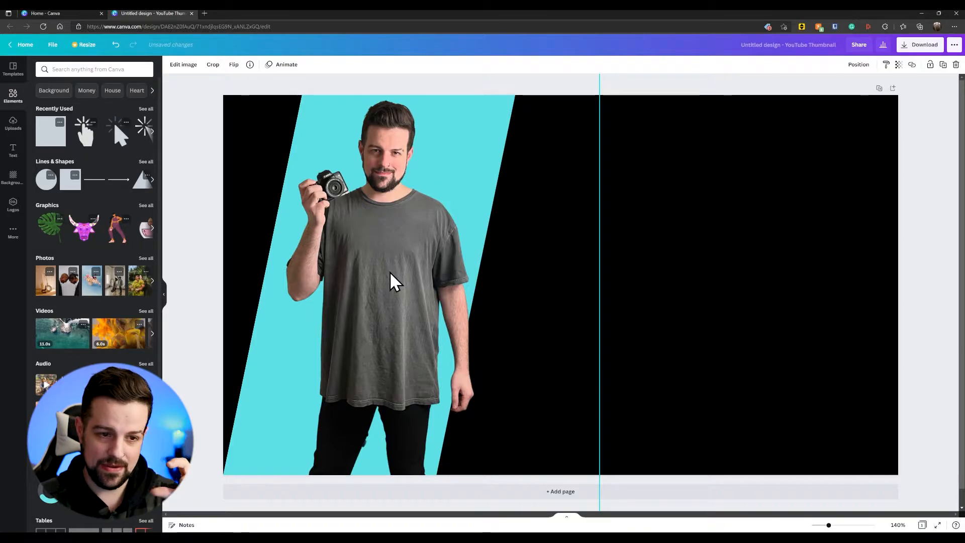
{"action": "left_click_drag", "start_coordinate": [391, 273], "coordinate": [397, 274]}
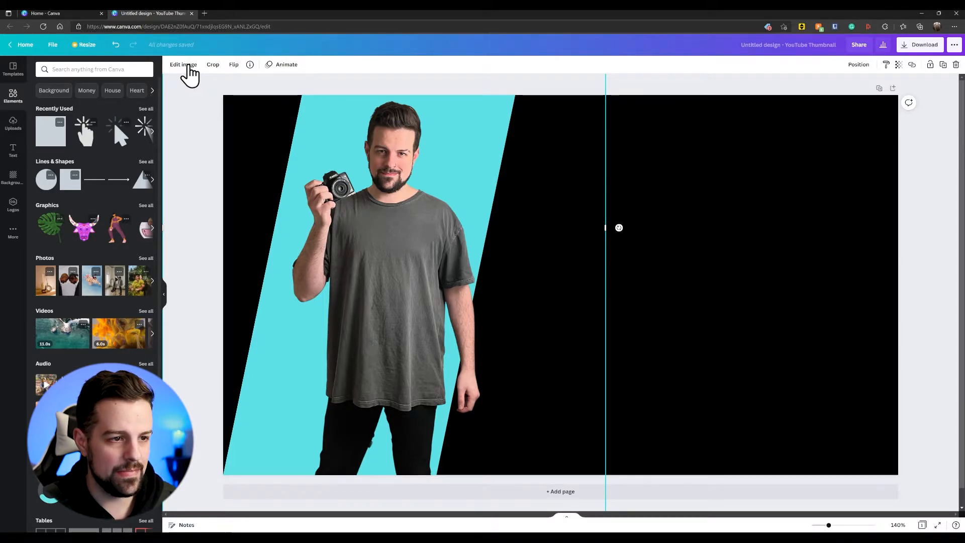
Step: Give the man's cutout a Drop shadow with transparency 68 and blur 7
{"action": "left_click", "coordinate": [186, 65]}
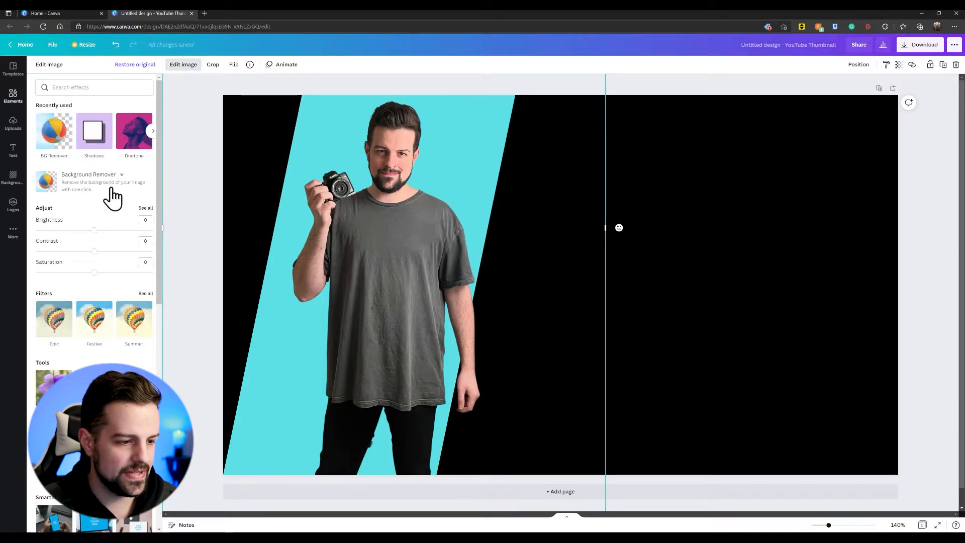
{"action": "scroll", "coordinate": [116, 232], "scroll_direction": "down", "scroll_amount": 4}
{"action": "scroll", "coordinate": [113, 237], "scroll_direction": "down", "scroll_amount": 3}
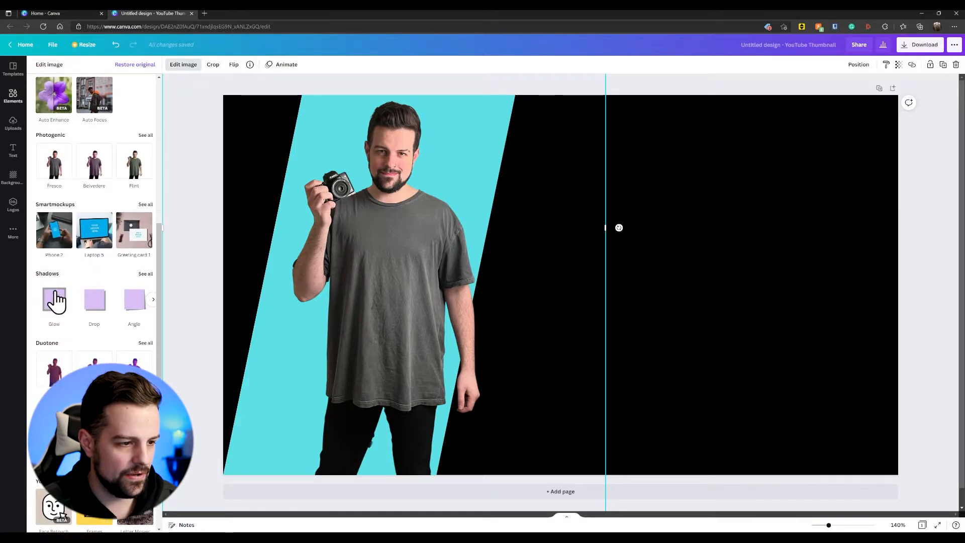
{"action": "scroll", "coordinate": [81, 331], "scroll_direction": "up", "scroll_amount": 7}
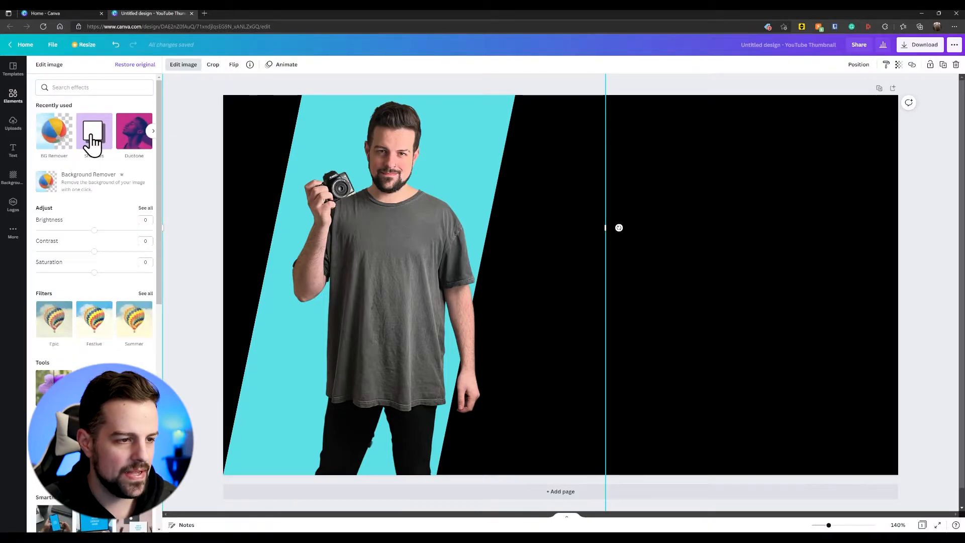
{"action": "left_click", "coordinate": [92, 144]}
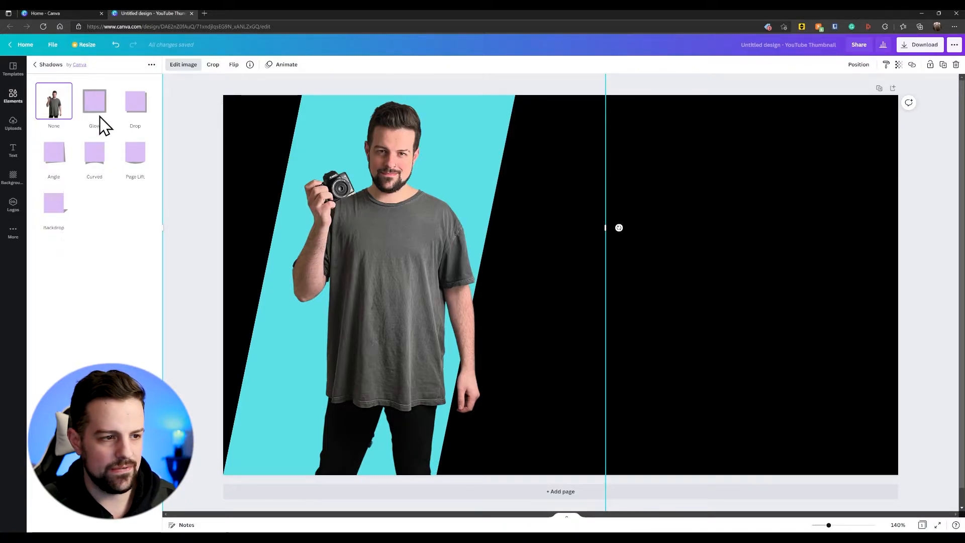
{"action": "left_click", "coordinate": [136, 108]}
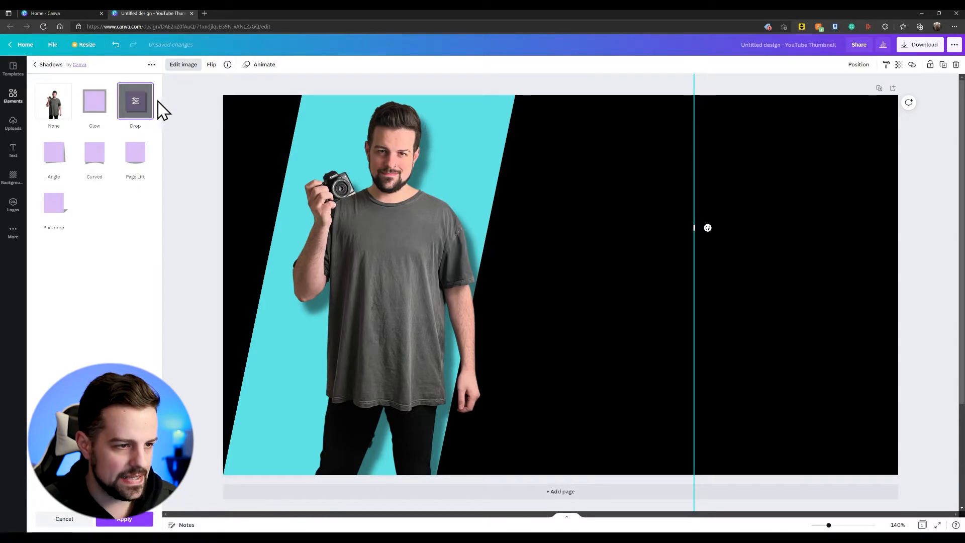
{"action": "left_click", "coordinate": [133, 102]}
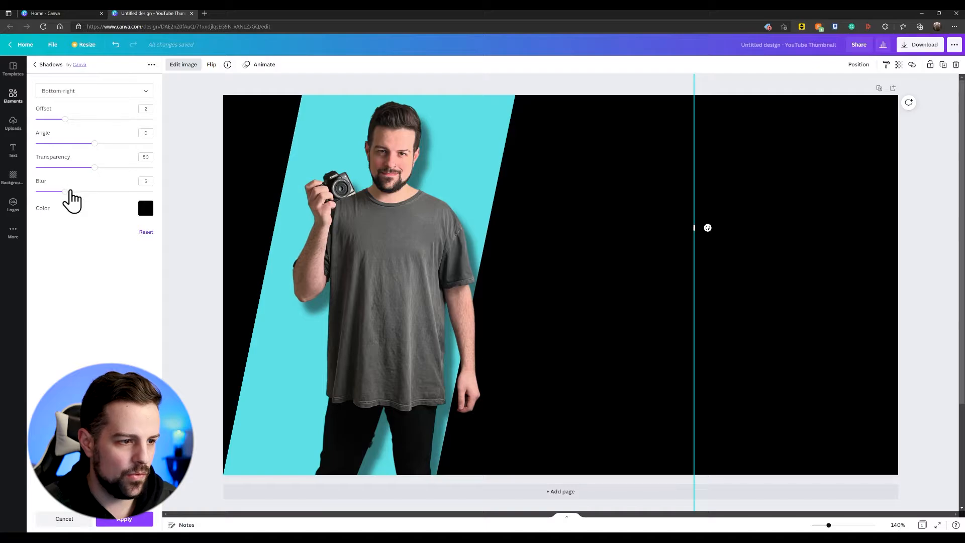
{"action": "left_click_drag", "start_coordinate": [72, 193], "coordinate": [116, 170]}
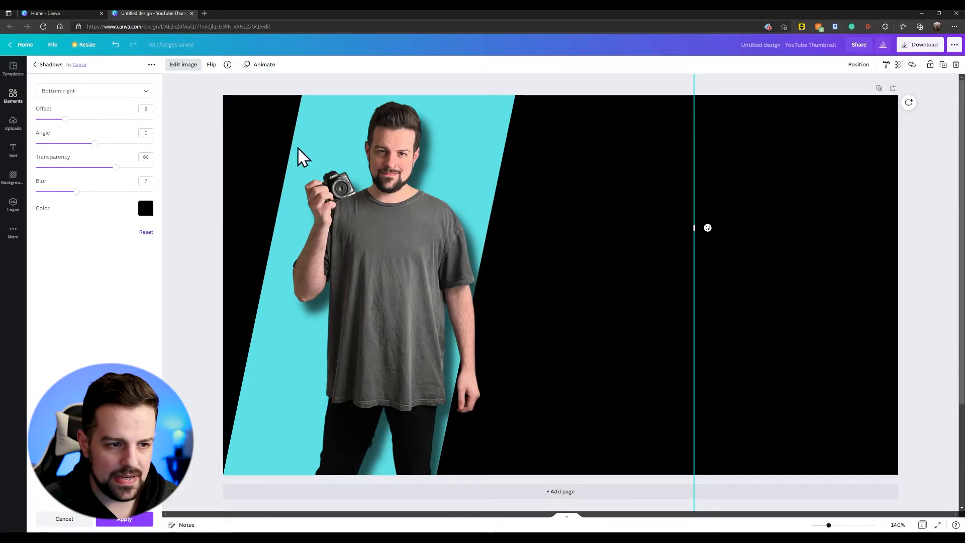
Step: Move the man's cutout off the turquoise panel and narrow the panel slightly from its right edge
{"action": "left_click_drag", "start_coordinate": [417, 254], "coordinate": [589, 249]}
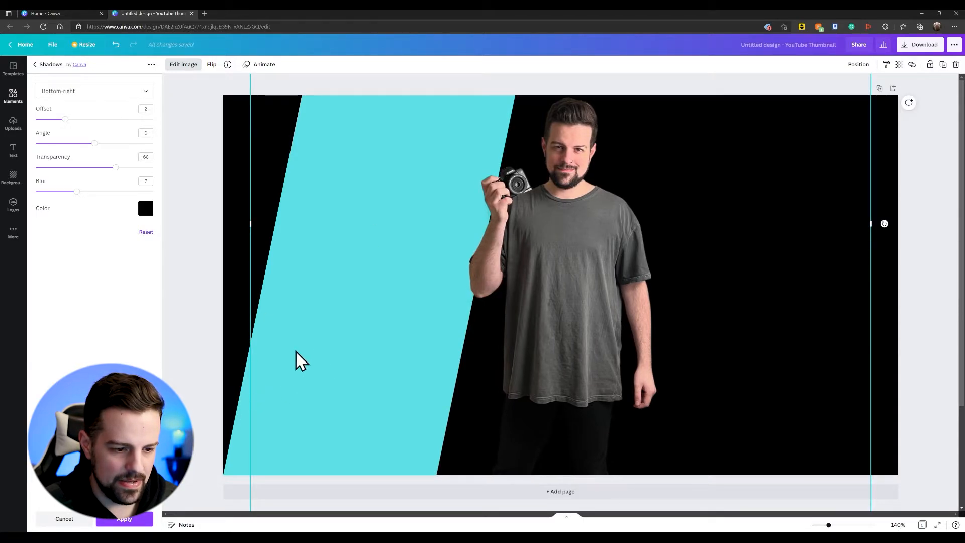
{"action": "left_click", "coordinate": [229, 442]}
{"action": "left_click_drag", "start_coordinate": [484, 231], "coordinate": [461, 288]}
Step: Place the man's cutout back over the turquoise panel and scale it down slightly, keeping the head near the page's upper edge
{"action": "left_click_drag", "start_coordinate": [578, 290], "coordinate": [374, 277]}
{"action": "left_click_drag", "start_coordinate": [410, 347], "coordinate": [410, 347]}
{"action": "left_click_drag", "start_coordinate": [473, 101], "coordinate": [465, 121]}
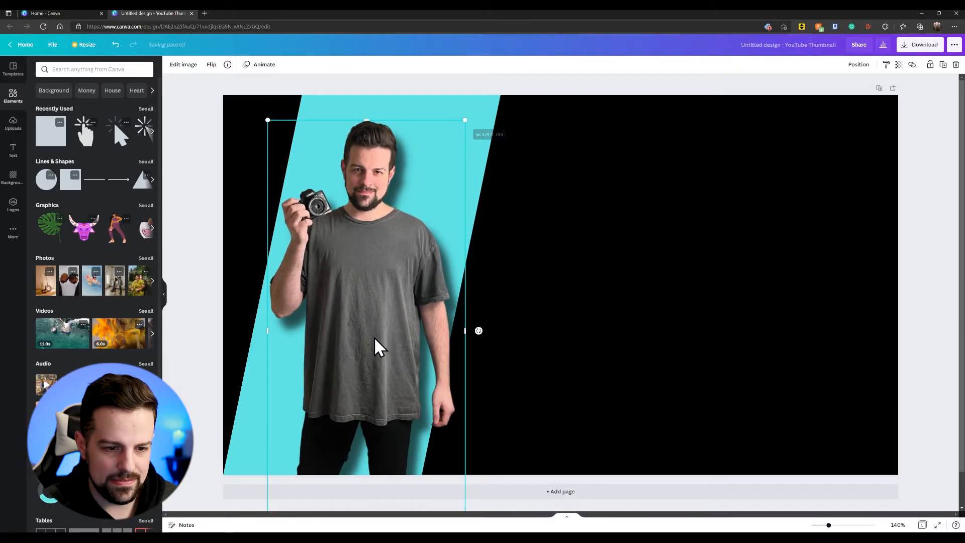
{"action": "mouse_move", "coordinate": [386, 324]}
{"action": "left_mouse_down"}
{"action": "mouse_move", "coordinate": [384, 312]}
{"action": "mouse_move", "coordinate": [371, 317]}
{"action": "mouse_move", "coordinate": [382, 307]}
{"action": "left_mouse_up"}
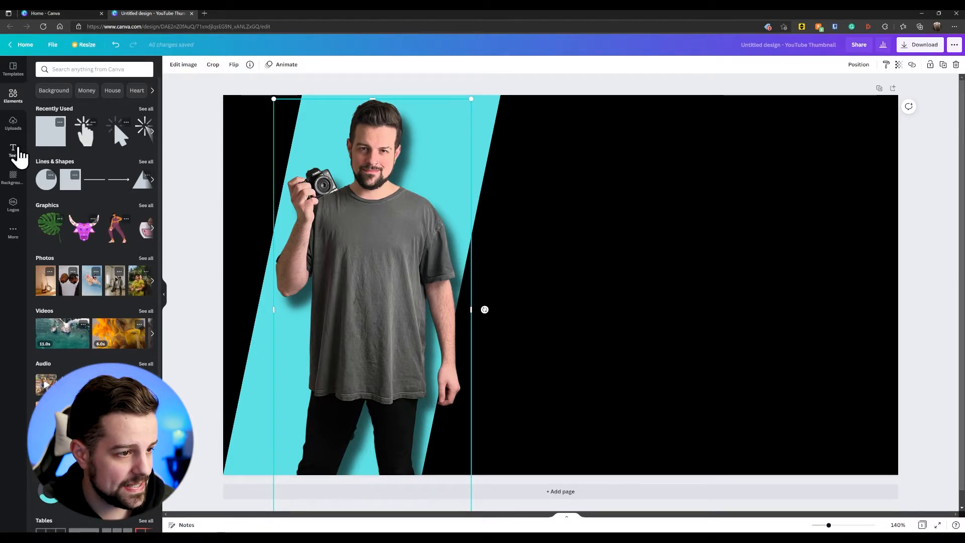
Step: Add a heading text box to the page and clear its placeholder text
{"action": "left_click", "coordinate": [18, 150]}
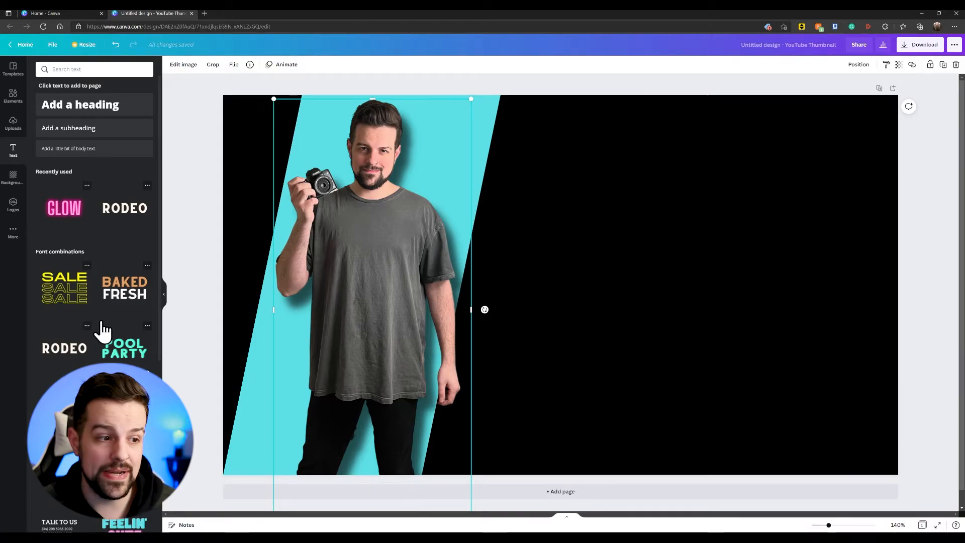
{"action": "left_click", "coordinate": [86, 116]}
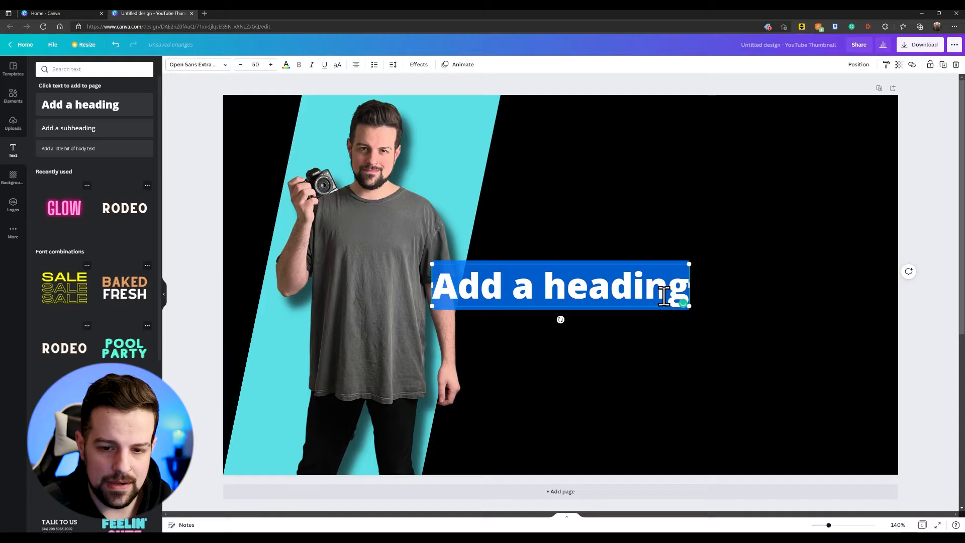
{"action": "left_click_drag", "start_coordinate": [682, 292], "coordinate": [644, 291]}
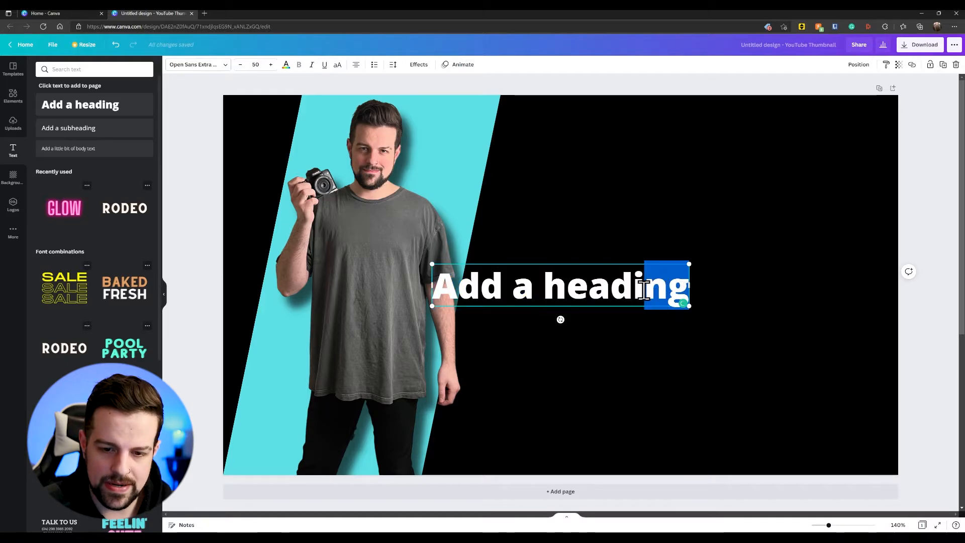
{"action": "key", "text": "BackSpace"}
{"action": "key", "text": "BackSpace"}
{"action": "key", "text": "BackSpace"}
{"action": "key", "text": "BackSpace"}
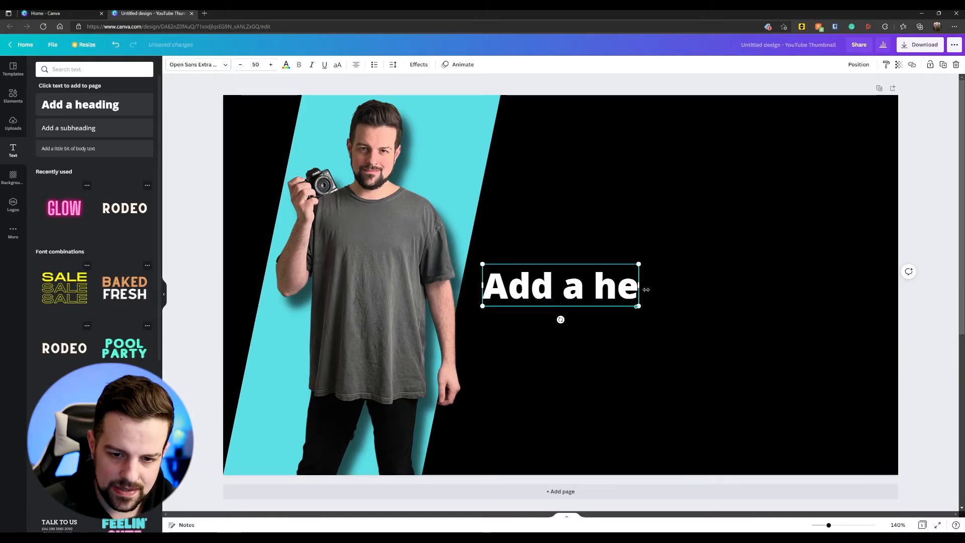
{"action": "key", "text": "BackSpace"}
{"action": "key", "text": "BackSpace"}
{"action": "key", "text": "BackSpace"}
{"action": "key", "text": "BackSpace"}
{"action": "key", "text": "BackSpace"}
{"action": "key", "text": "BackSpace"}
{"action": "key", "text": "BackSpace"}
{"action": "key", "text": "BackSpace"}
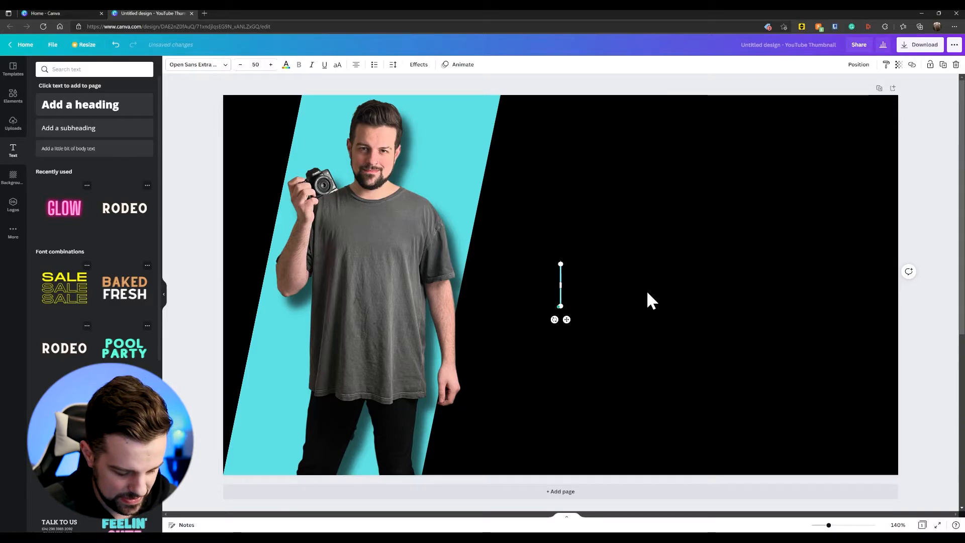
Step: Enter "Create", "Clickable" and "Thumbnails" on three separate lines of the heading
{"action": "type", "text": "Create"}
{"action": "key", "text": "Return"}
{"action": "type", "text": "Clic"}
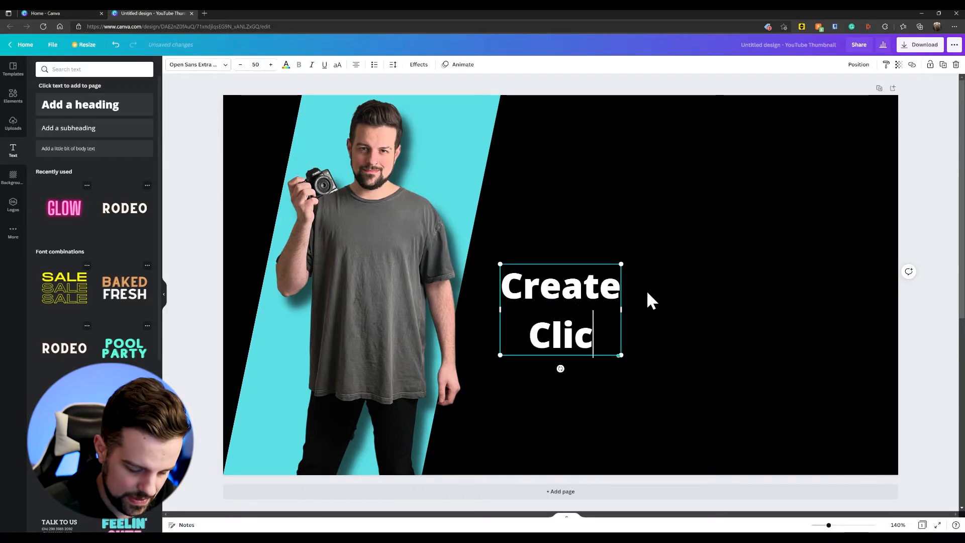
{"action": "type", "text": "kable"}
{"action": "key", "text": "Return"}
{"action": "type", "text": "Thumb"}
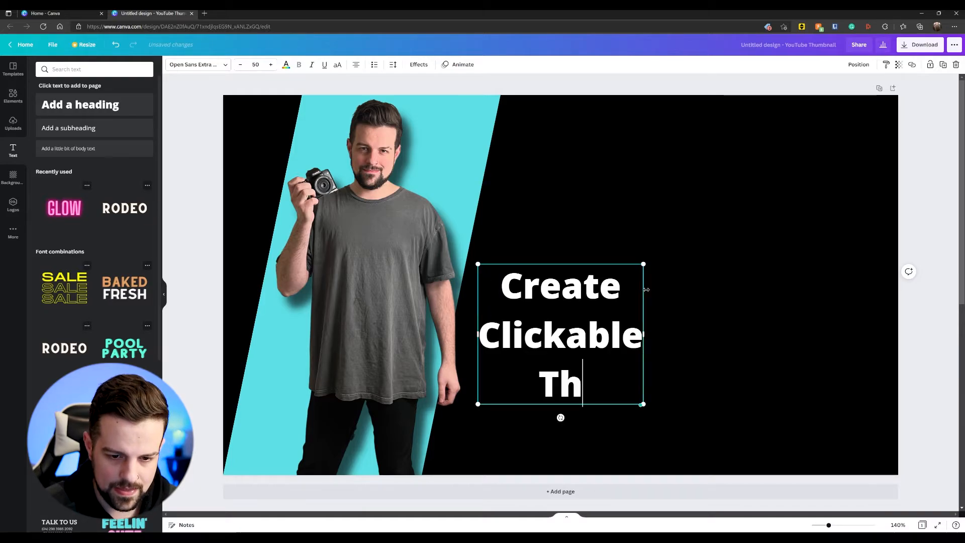
{"action": "type", "text": "nails"}
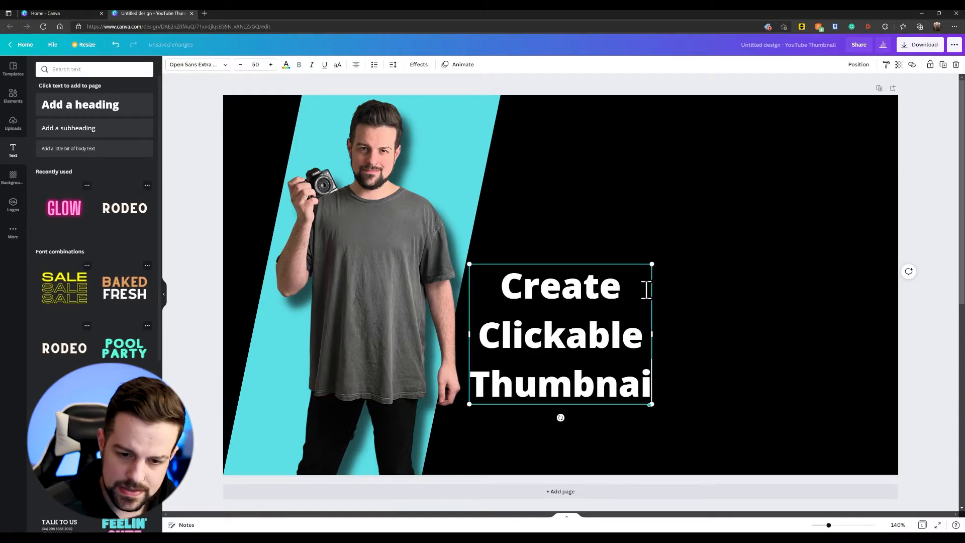
Step: Set the whole heading in the Anton font and raise its size to 110
{"action": "left_click_drag", "start_coordinate": [480, 274], "coordinate": [667, 391]}
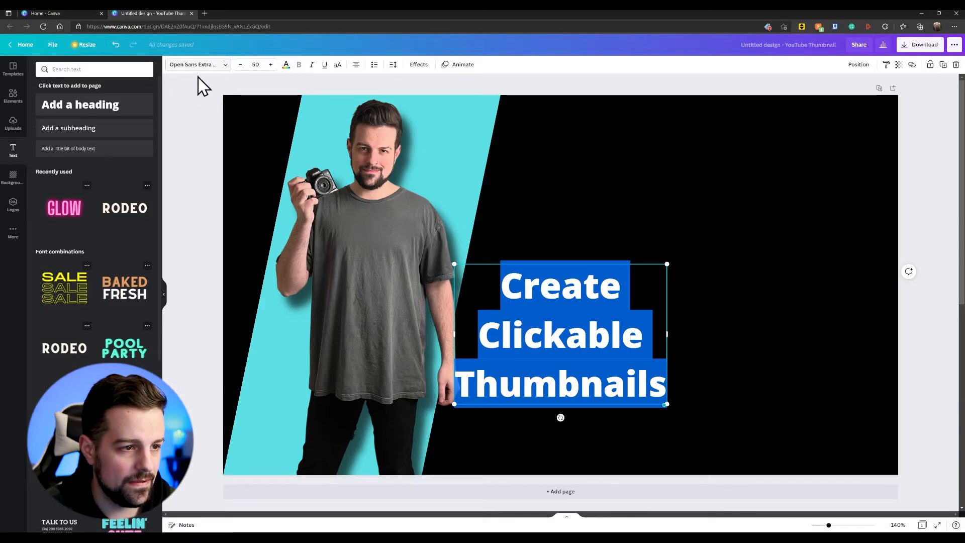
{"action": "left_click", "coordinate": [198, 65]}
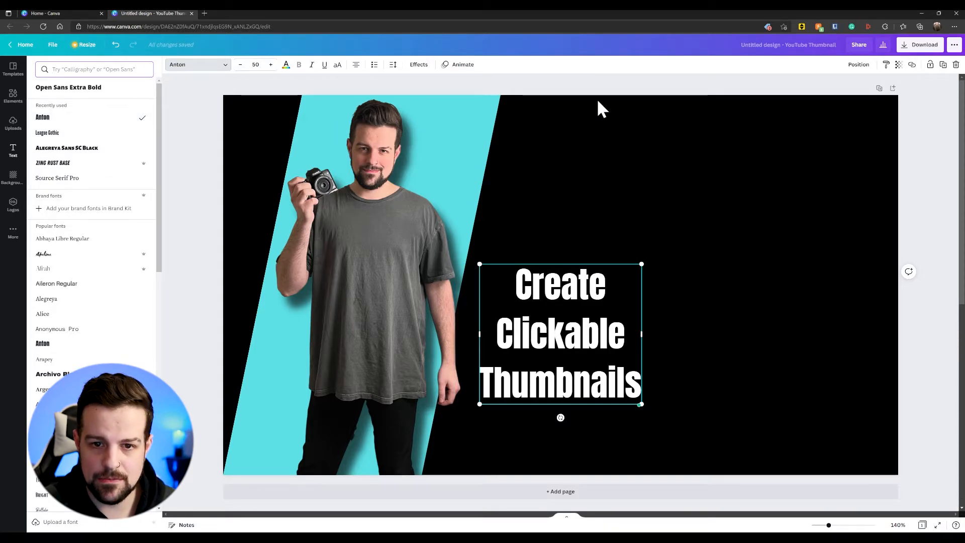
{"action": "left_click", "coordinate": [273, 67]}
{"action": "left_click", "coordinate": [272, 66]}
{"action": "left_click", "coordinate": [271, 66]}
{"action": "left_click", "coordinate": [271, 66]}
{"action": "left_click", "coordinate": [272, 67]}
{"action": "left_click", "coordinate": [271, 66]}
{"action": "left_click", "coordinate": [271, 66]}
{"action": "left_click", "coordinate": [272, 65]}
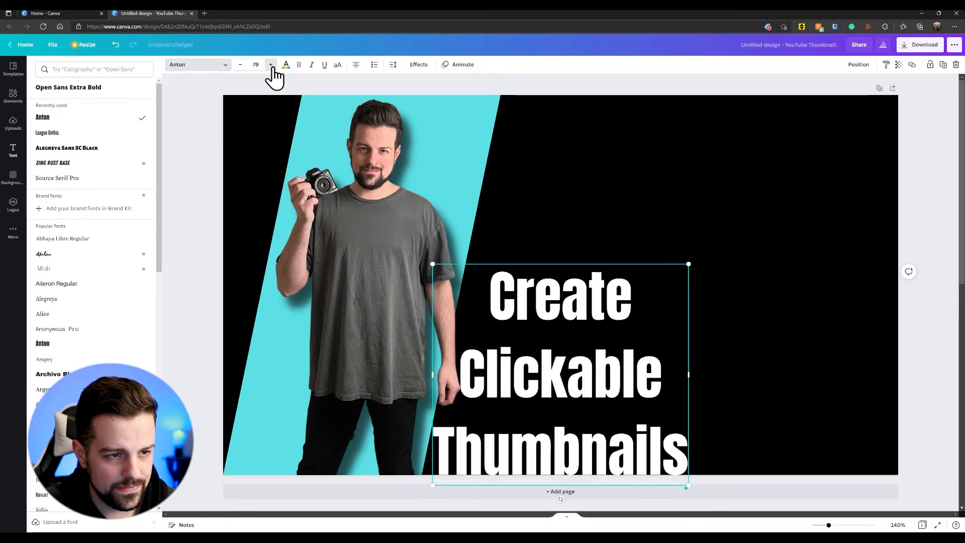
{"action": "left_click", "coordinate": [271, 66]}
{"action": "left_click", "coordinate": [271, 65]}
{"action": "left_click", "coordinate": [272, 65]}
{"action": "left_click", "coordinate": [271, 65]}
{"action": "left_click", "coordinate": [271, 65]}
{"action": "left_click", "coordinate": [271, 66]}
{"action": "left_click", "coordinate": [272, 66]}
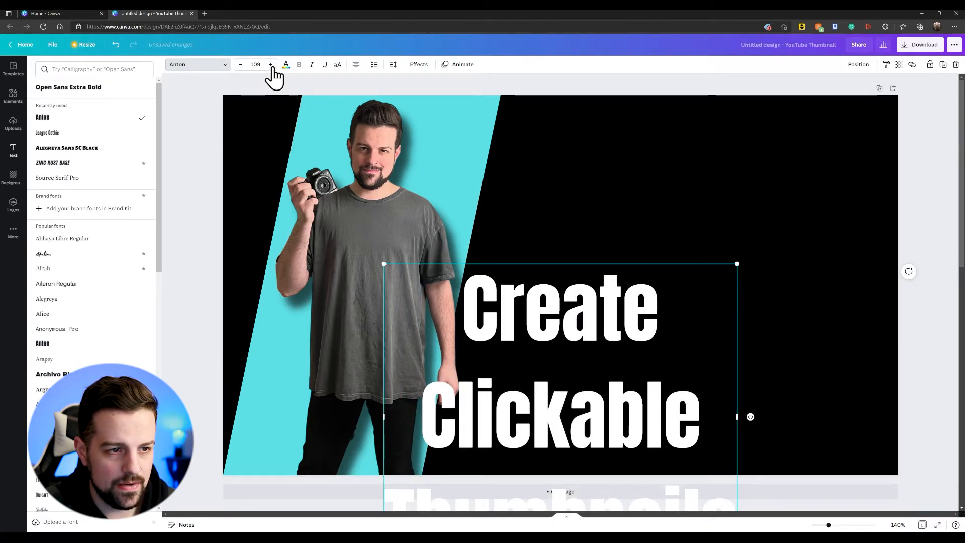
{"action": "left_click", "coordinate": [271, 66]}
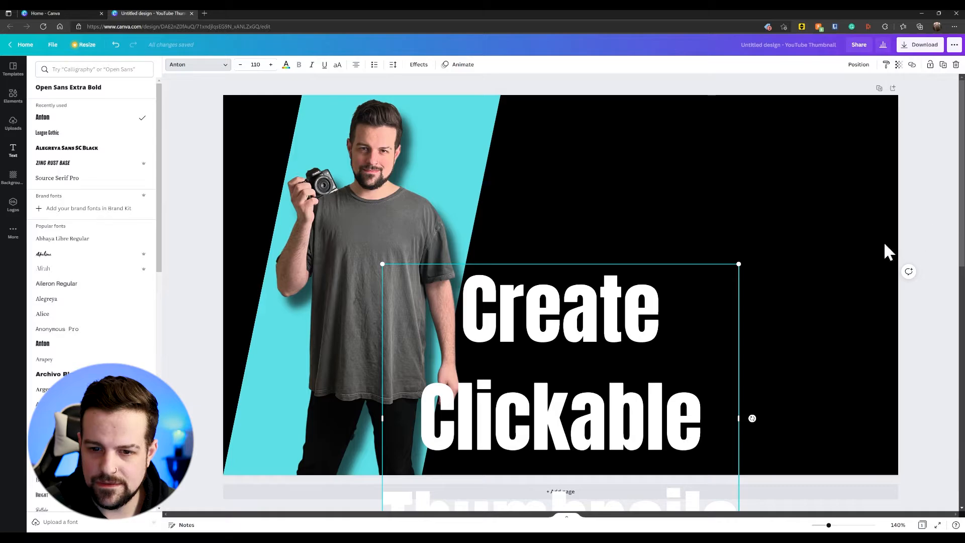
Step: Move the heading onto the black area beside the turquoise panel, aligned with the page's upper edge
{"action": "left_click", "coordinate": [583, 344]}
{"action": "left_click", "coordinate": [565, 232]}
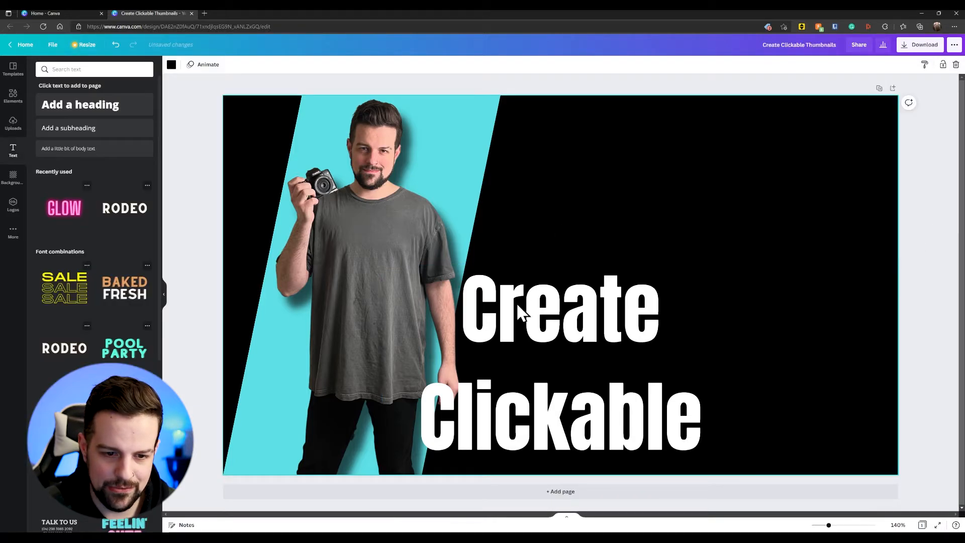
{"action": "left_click_drag", "start_coordinate": [515, 309], "coordinate": [642, 140]}
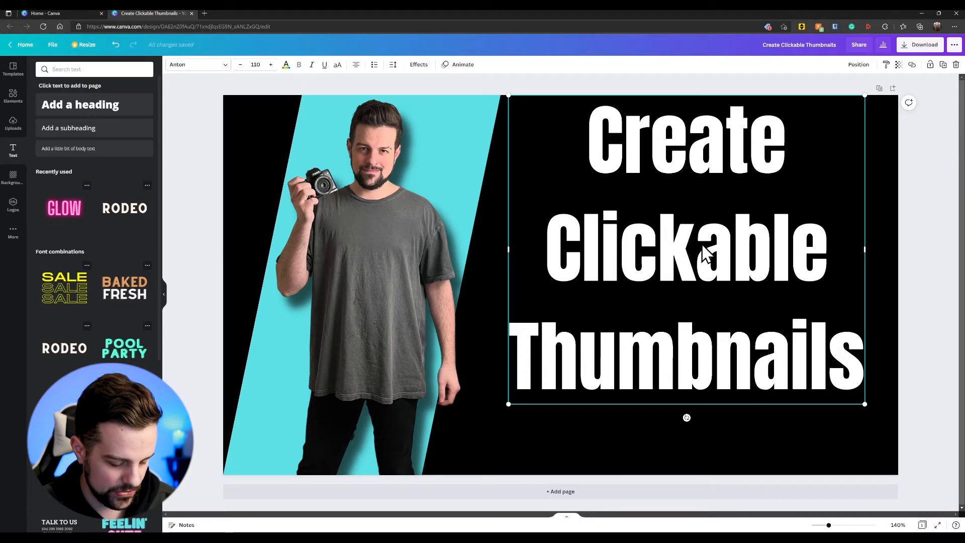
Step: Duplicate the heading and colour the copy in the turquoise used for the panel
{"action": "key", "text": "ctrl+d"}
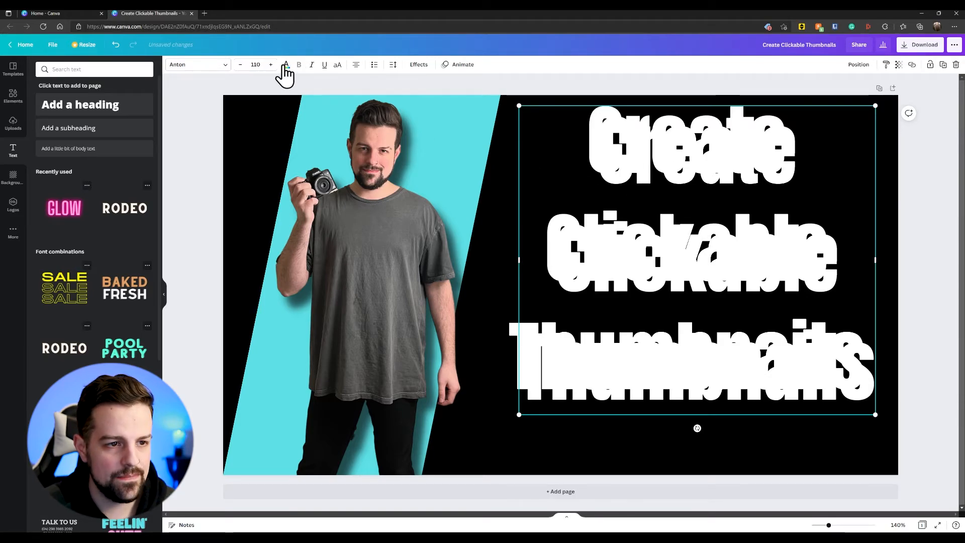
{"action": "left_click", "coordinate": [286, 66]}
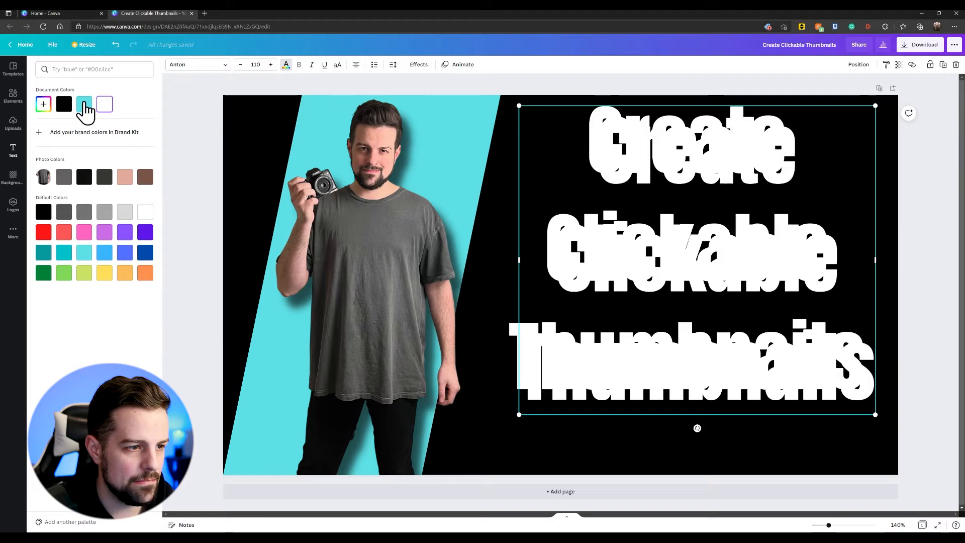
{"action": "left_click", "coordinate": [86, 104]}
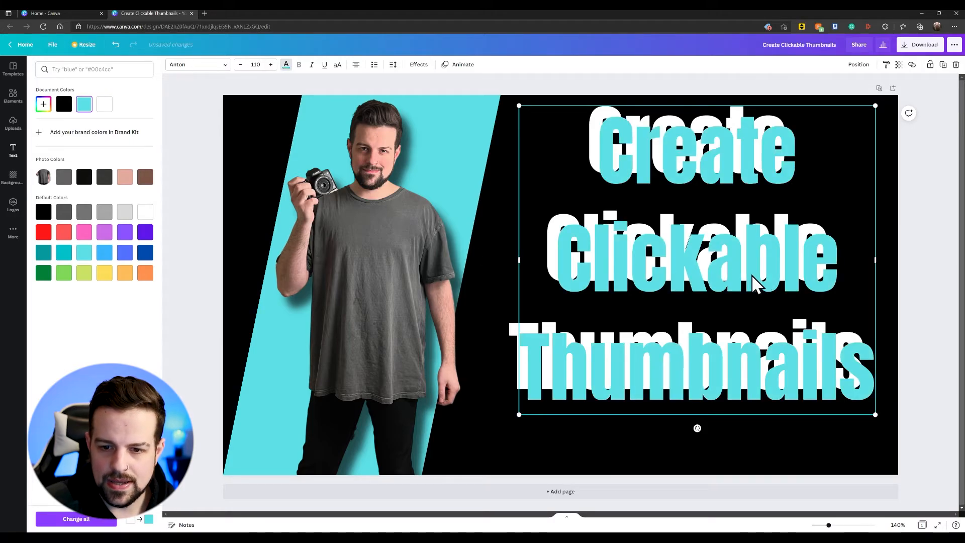
Step: Place the turquoise heading over the white one, shifted slightly left so a white edge shows behind the letters
{"action": "left_click_drag", "start_coordinate": [765, 280], "coordinate": [753, 260]}
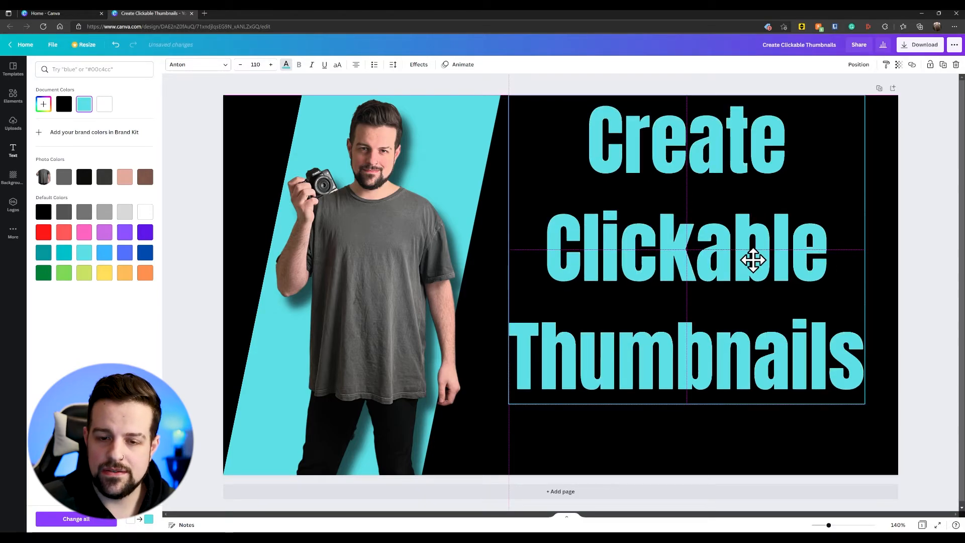
{"action": "left_click_drag", "start_coordinate": [753, 260], "coordinate": [750, 261]}
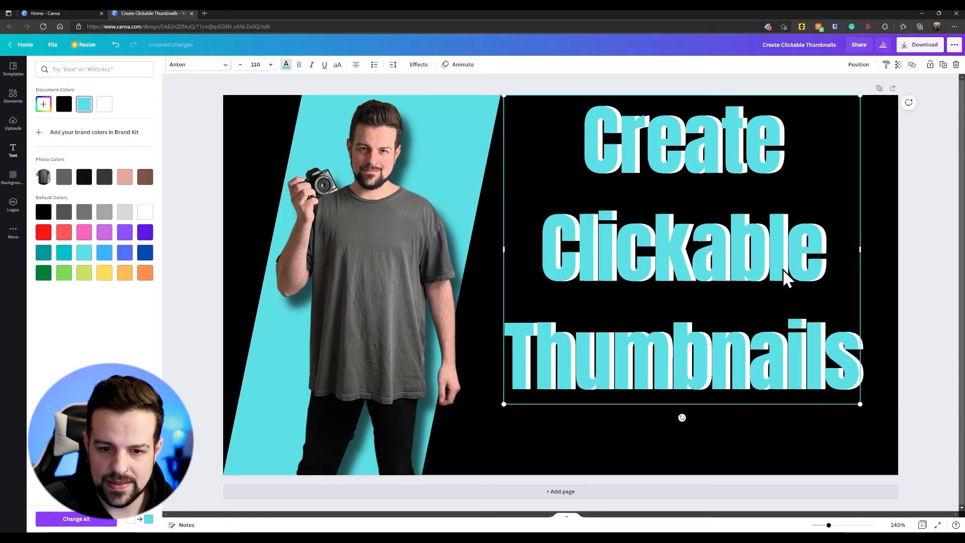
{"action": "left_click", "coordinate": [902, 250]}
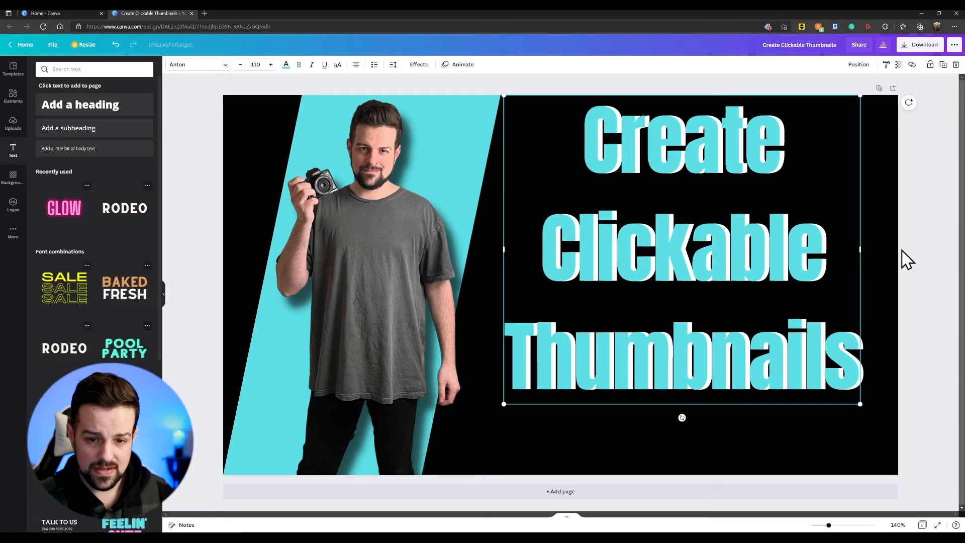
{"action": "left_click", "coordinate": [908, 264]}
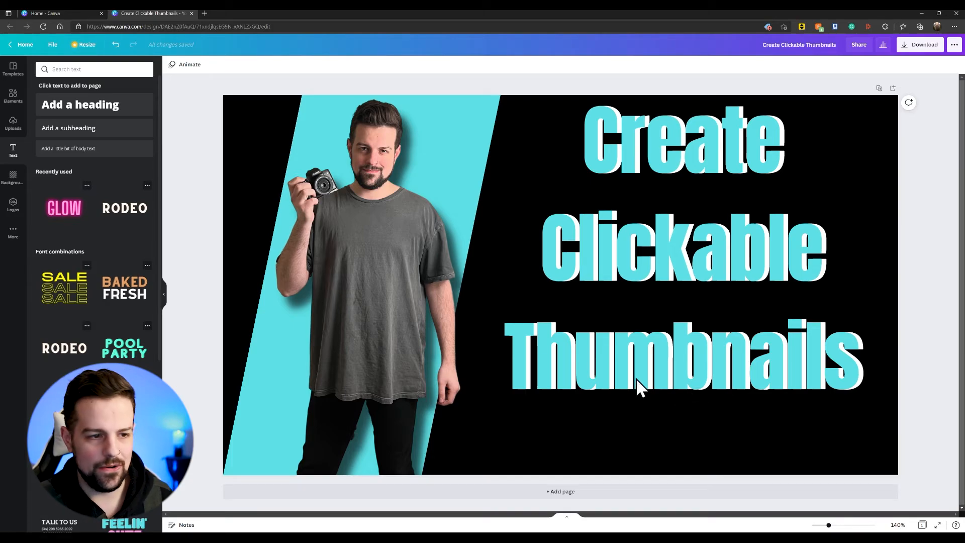
Step: Search the elements for "mouse click" and add the clicking hand graphic over the lower middle of the heading
{"action": "left_click", "coordinate": [11, 100]}
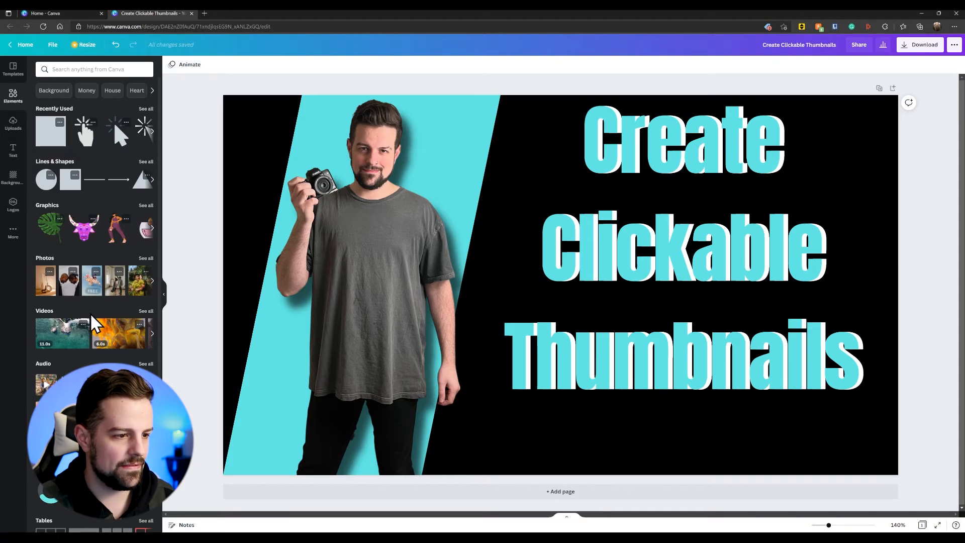
{"action": "left_click", "coordinate": [79, 69]}
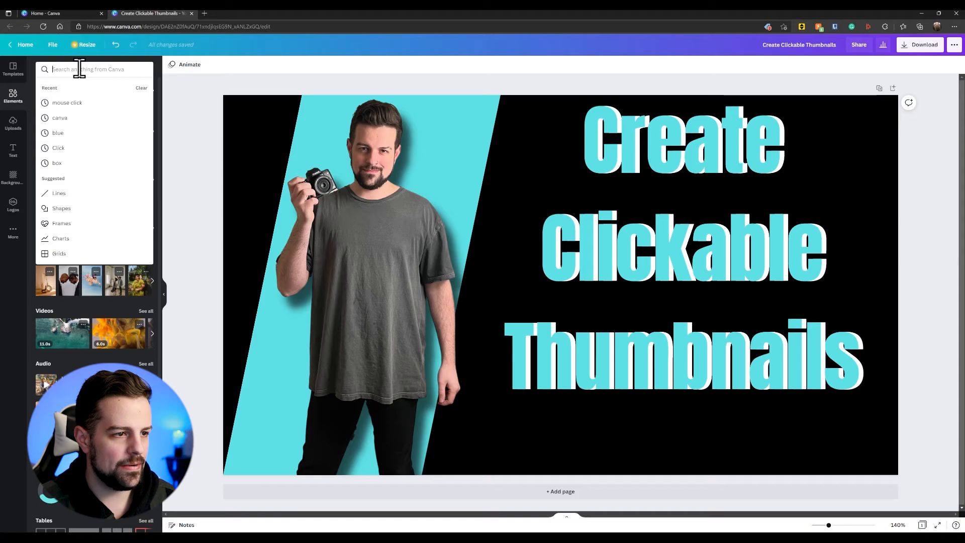
{"action": "left_click", "coordinate": [86, 104]}
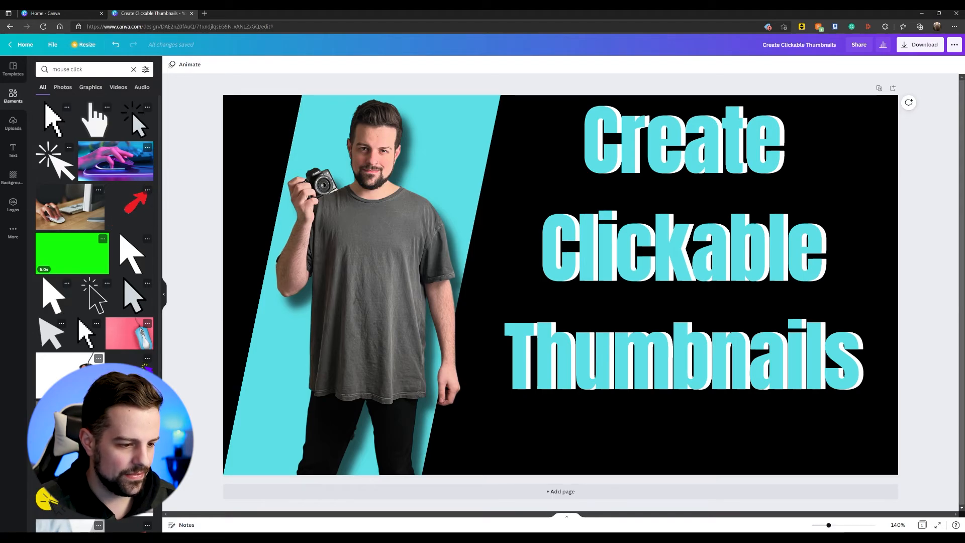
{"action": "left_click", "coordinate": [83, 495]}
{"action": "left_click_drag", "start_coordinate": [574, 315], "coordinate": [678, 424]}
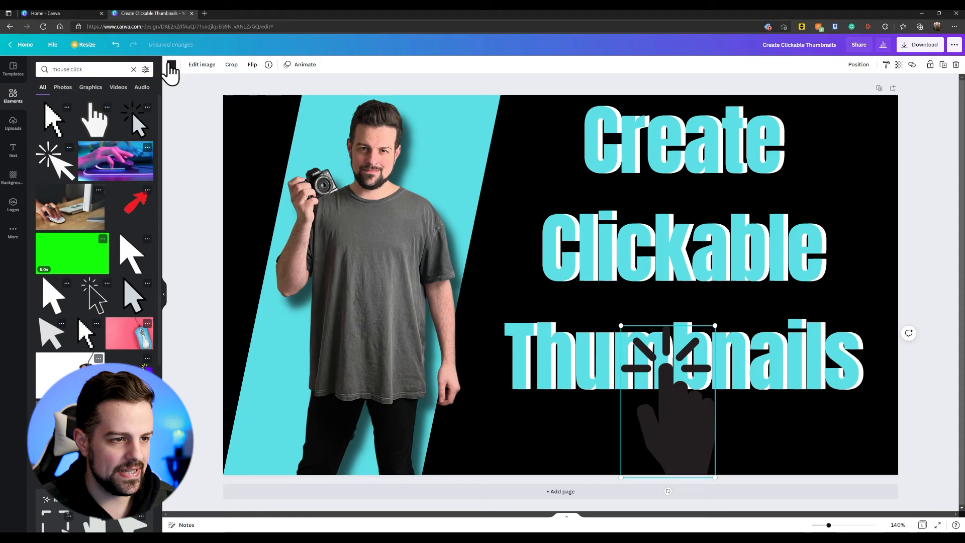
Step: Colour the hand graphic white and scale it down to fit between the word "Thumbnails" and the page's lower edge
{"action": "left_click", "coordinate": [165, 64]}
{"action": "left_click", "coordinate": [125, 105]}
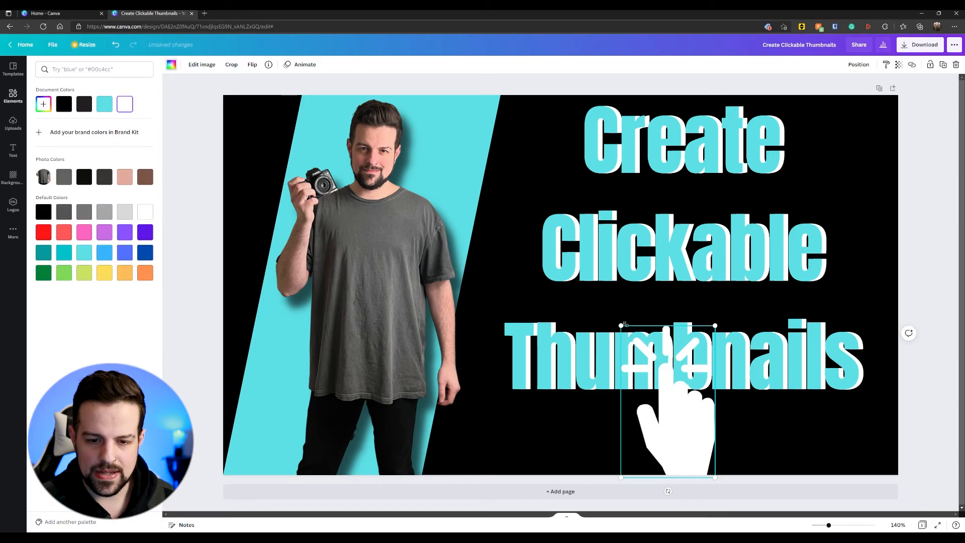
{"action": "left_click_drag", "start_coordinate": [621, 326], "coordinate": [666, 383]}
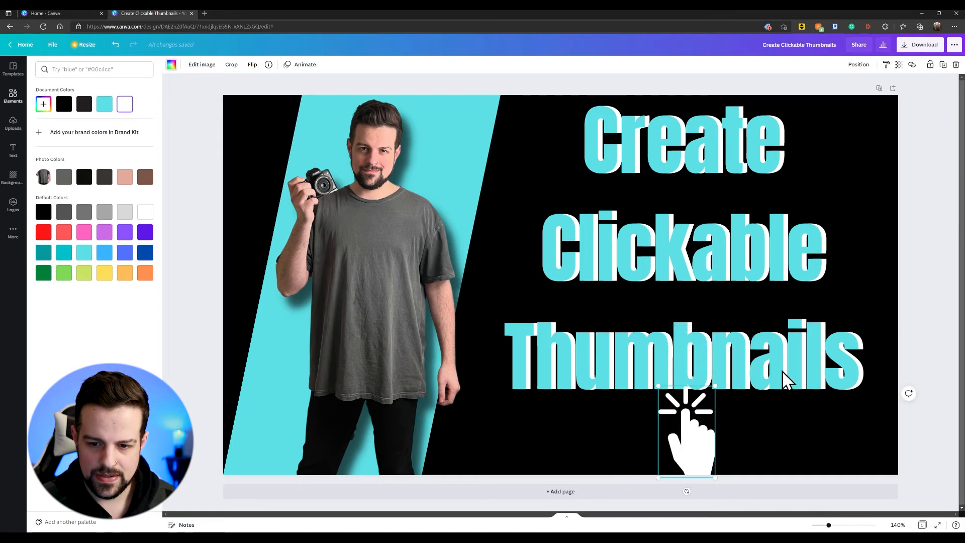
{"action": "left_click_drag", "start_coordinate": [700, 440], "coordinate": [678, 433]}
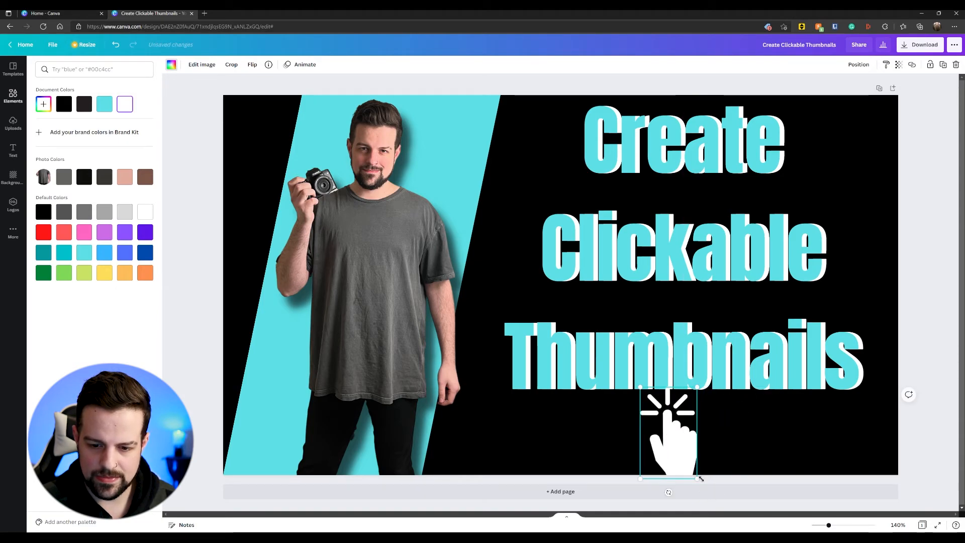
{"action": "left_click_drag", "start_coordinate": [698, 478], "coordinate": [687, 445]}
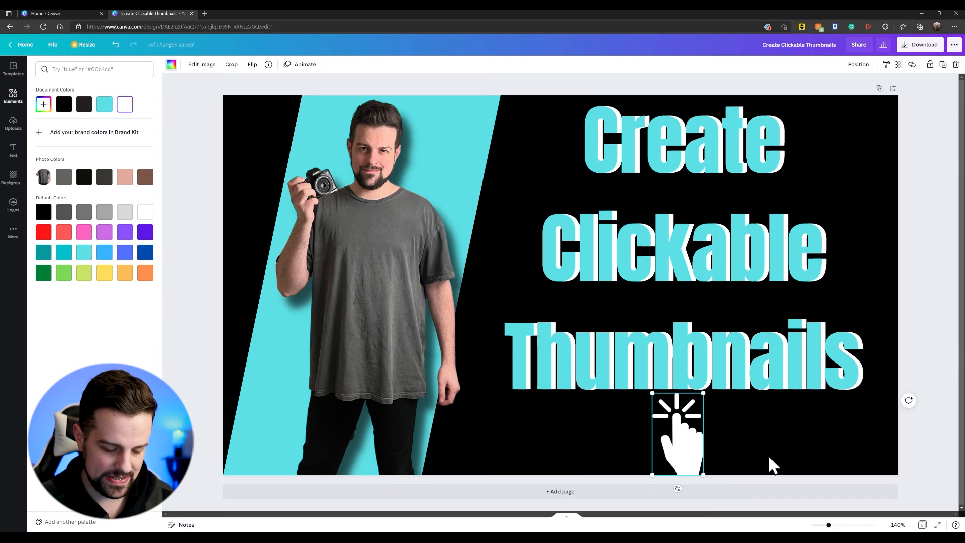
Step: Duplicate the white hand graphic and colour the copy in the panel's turquoise
{"action": "key", "text": "ctrl+d"}
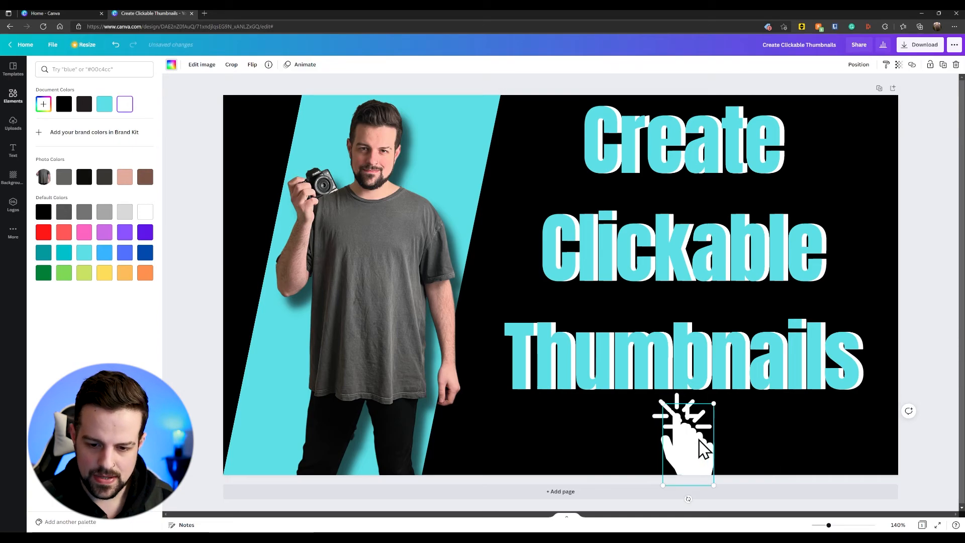
{"action": "left_click", "coordinate": [174, 67]}
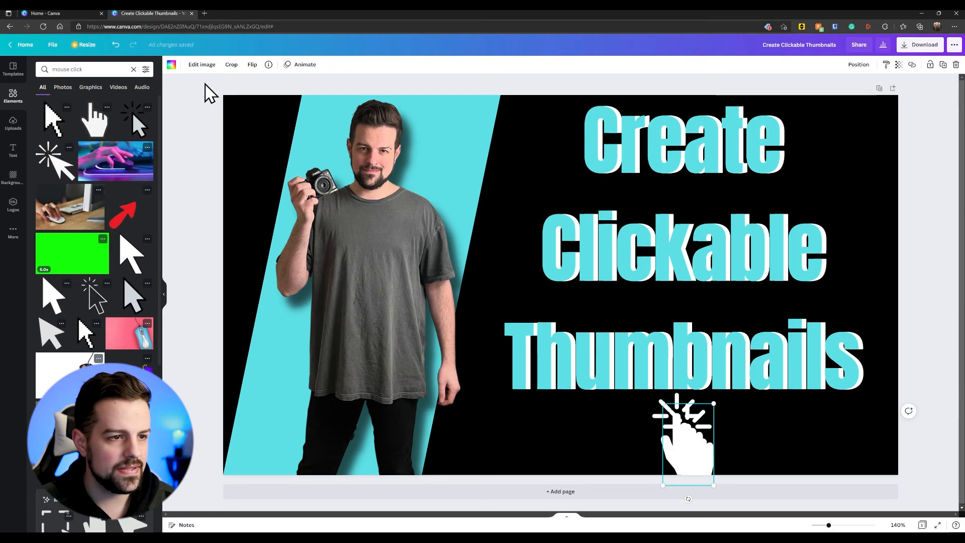
{"action": "left_click", "coordinate": [171, 65]}
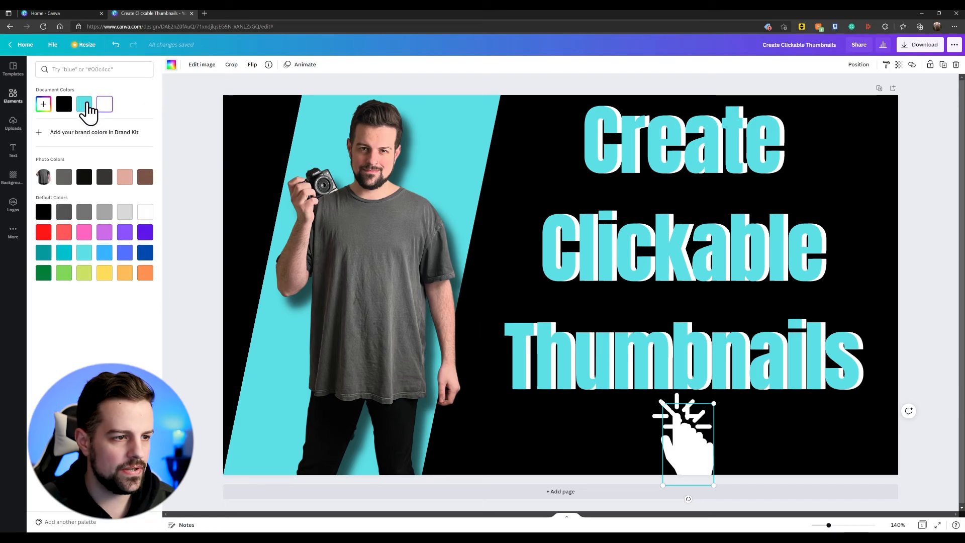
{"action": "left_click", "coordinate": [85, 104]}
Step: Place the turquoise hand over the white one, offset slightly left so a thin white edge shows
{"action": "left_click_drag", "start_coordinate": [687, 444], "coordinate": [681, 435]}
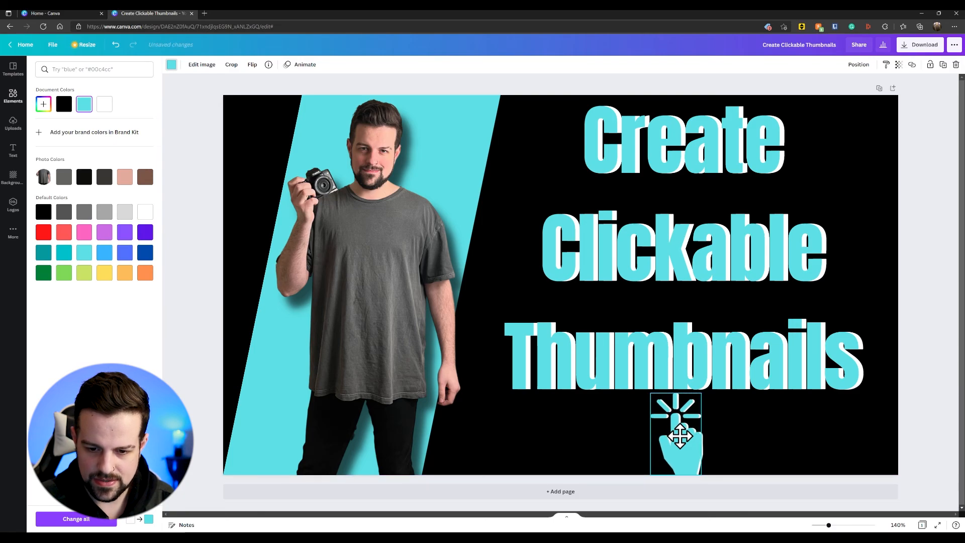
{"action": "left_click", "coordinate": [763, 436]}
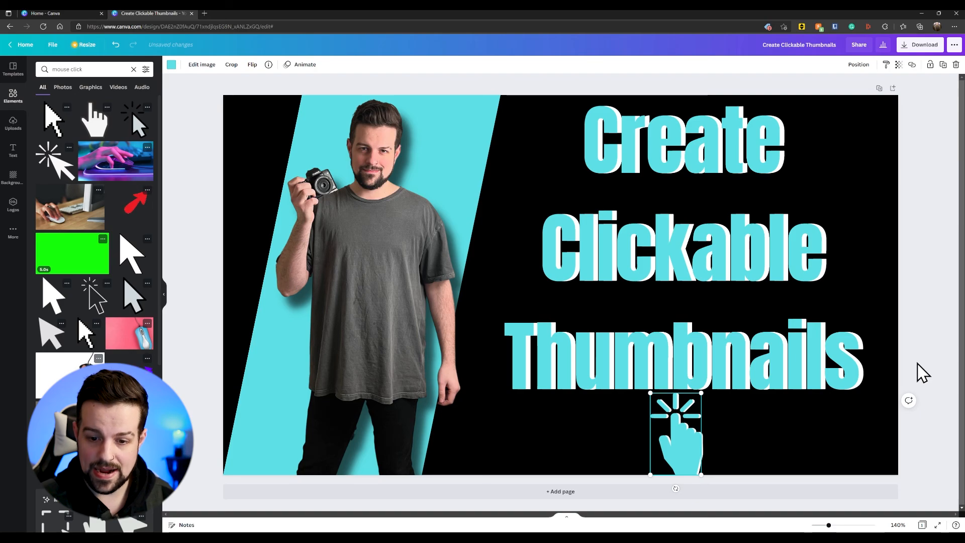
{"action": "left_click", "coordinate": [925, 377]}
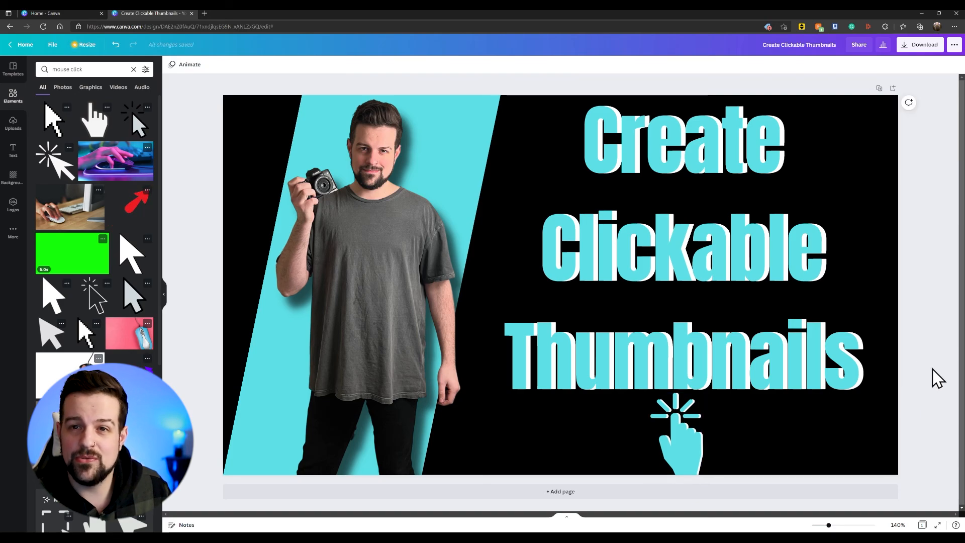